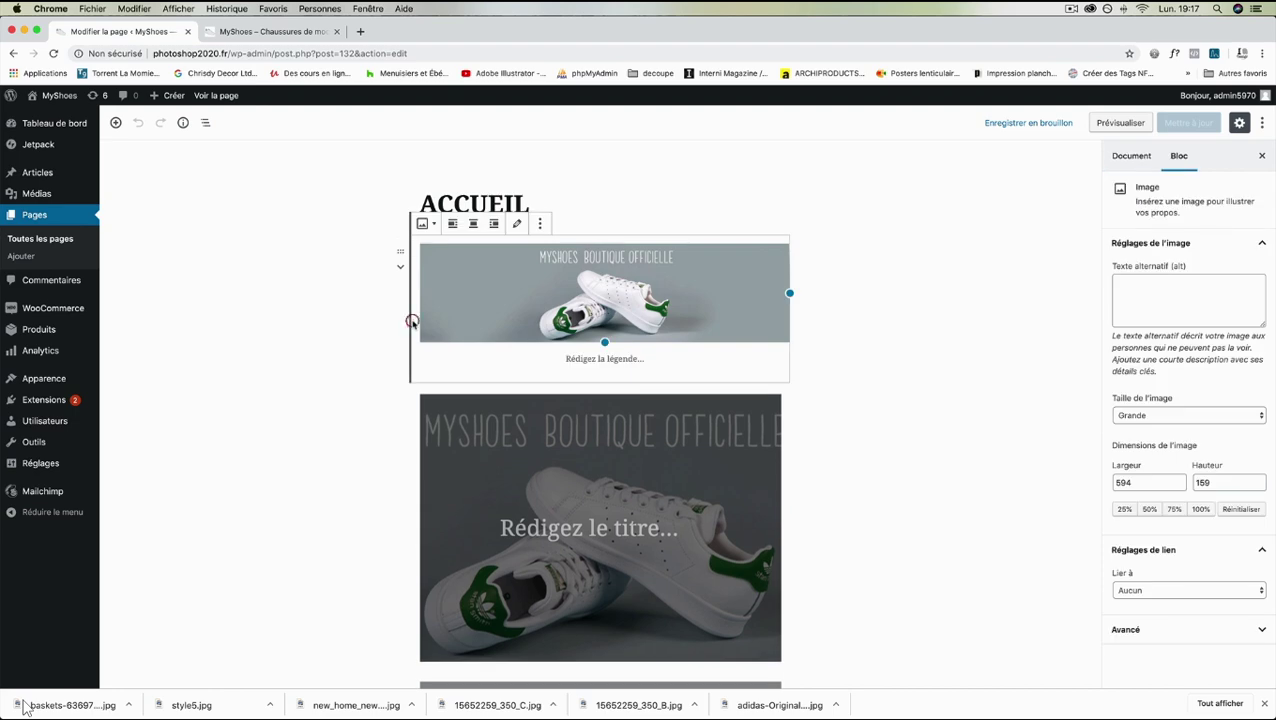
- Delete all the existing content blocks, including the banner images, from the ACCUEIL page
key("BackSpace")
key("BackSpace")
key("BackSpace")
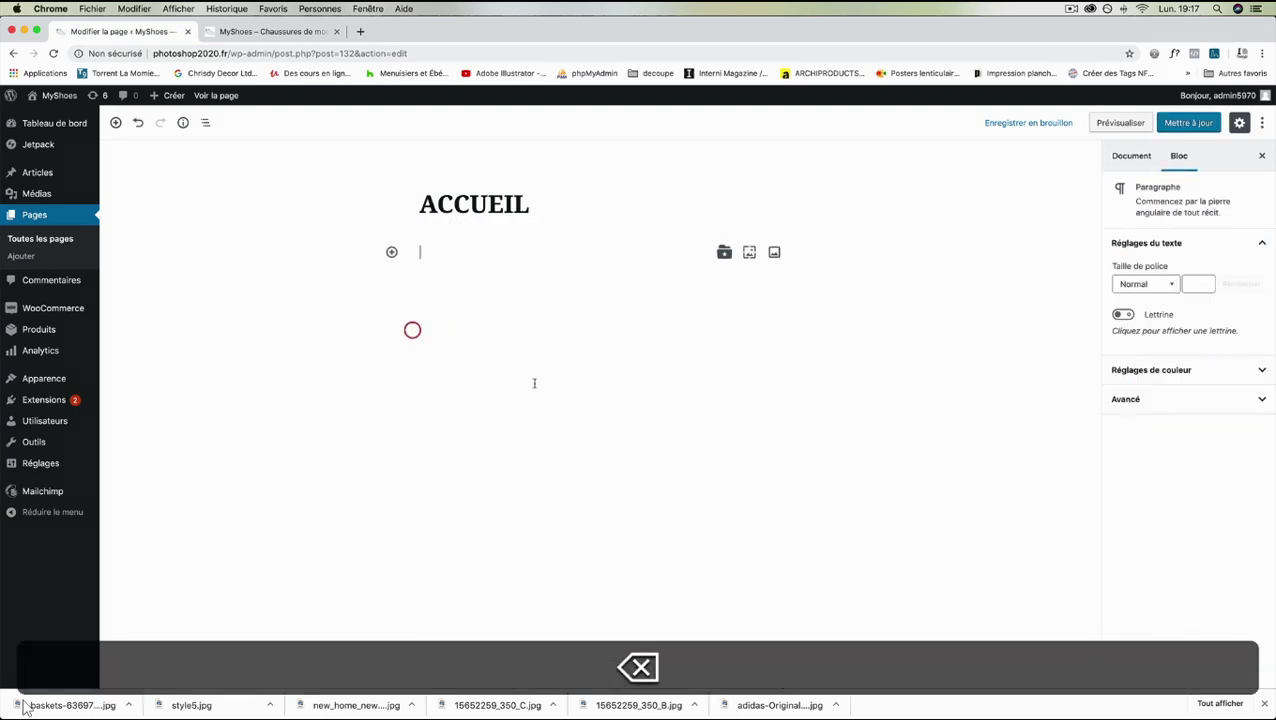
- Set the ACCUEIL page's template to Modèle par défaut, update the page and check the live homepage
left_click(595, 196)
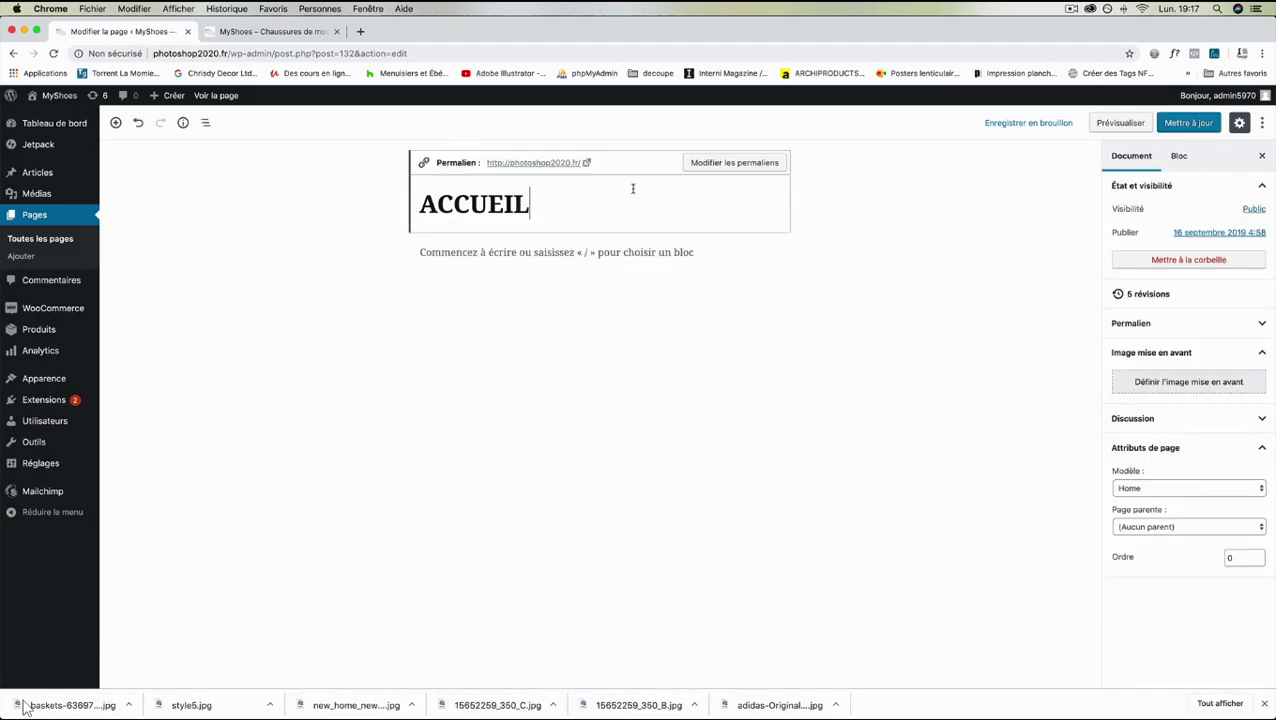
left_click(1146, 487)
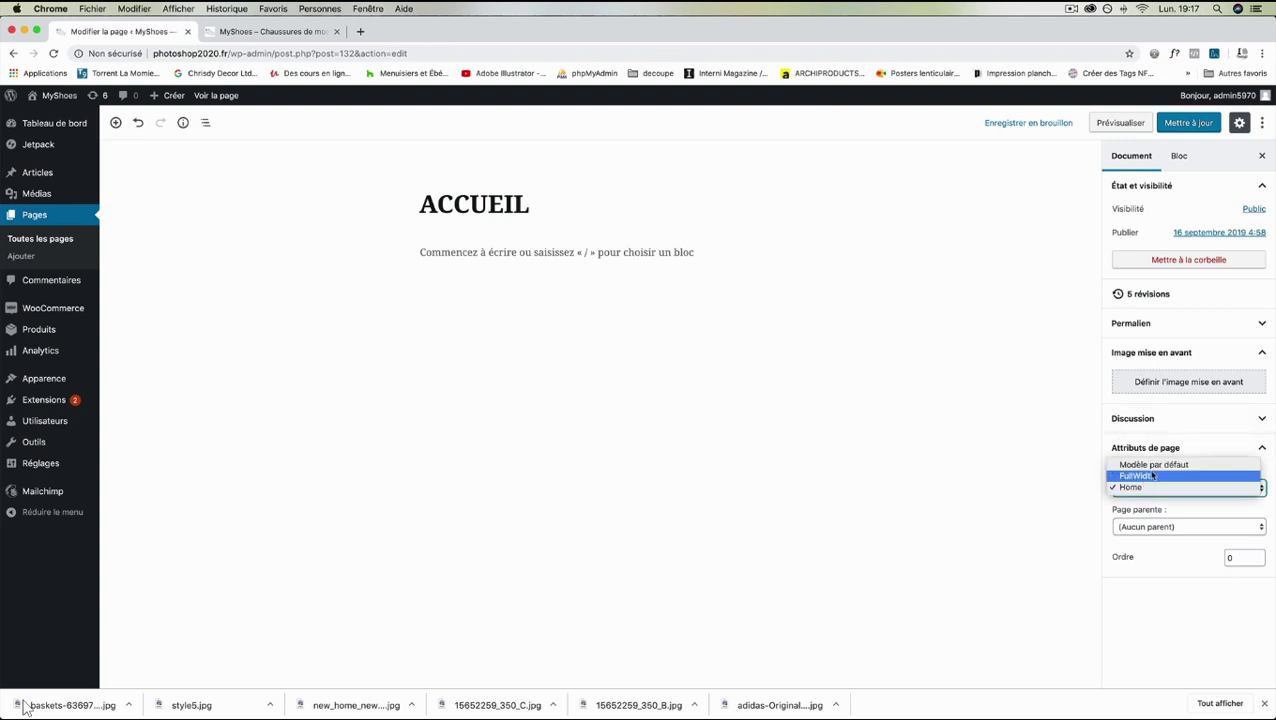
left_click(1153, 464)
left_click(1200, 122)
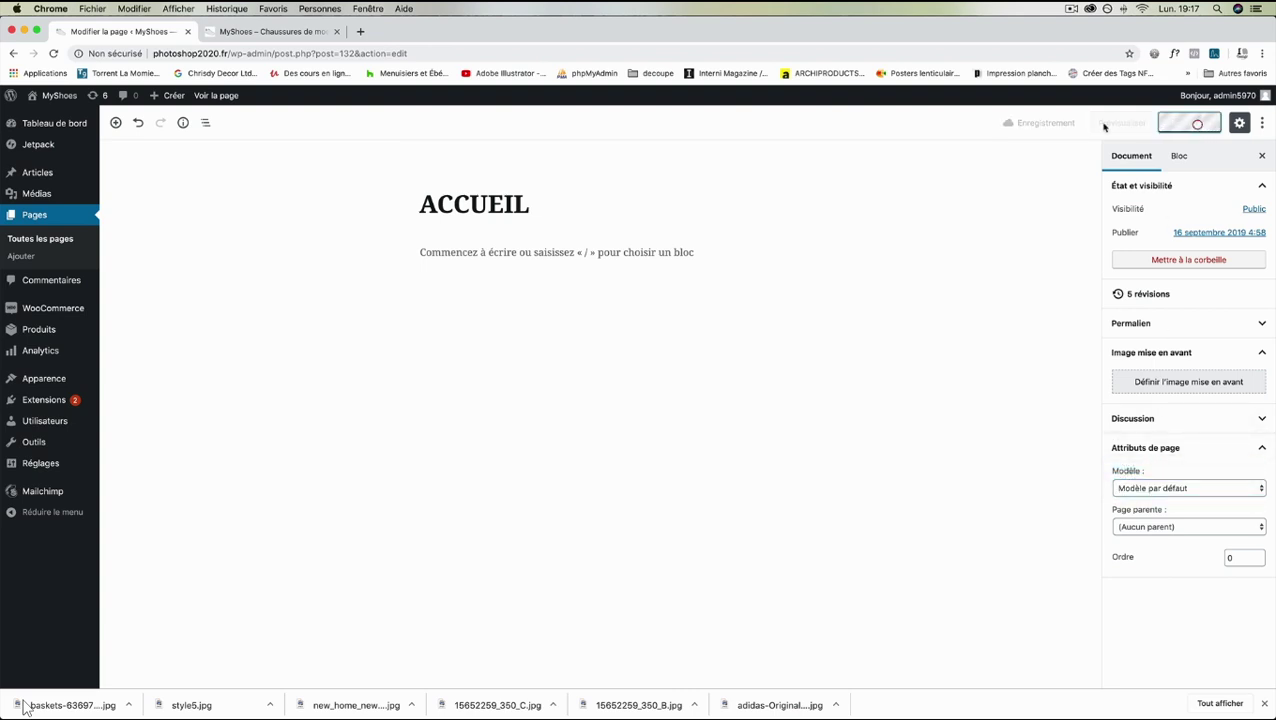
left_click(265, 31)
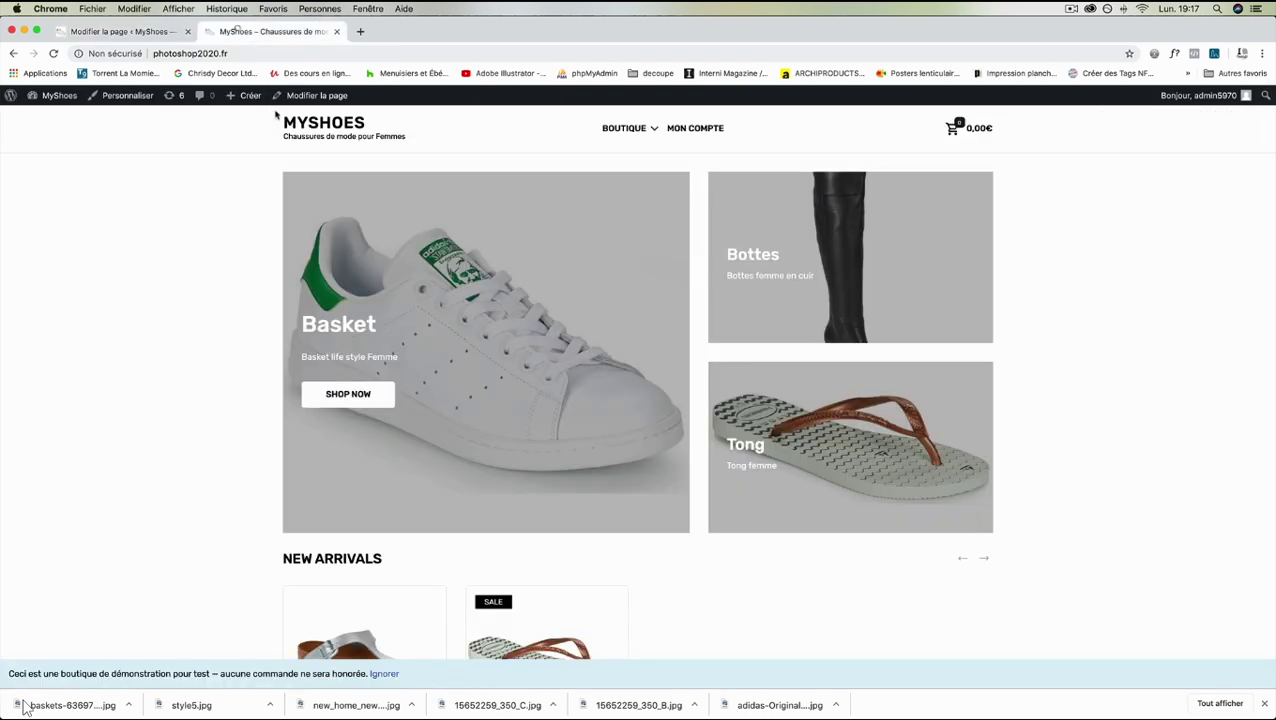
left_click(333, 131)
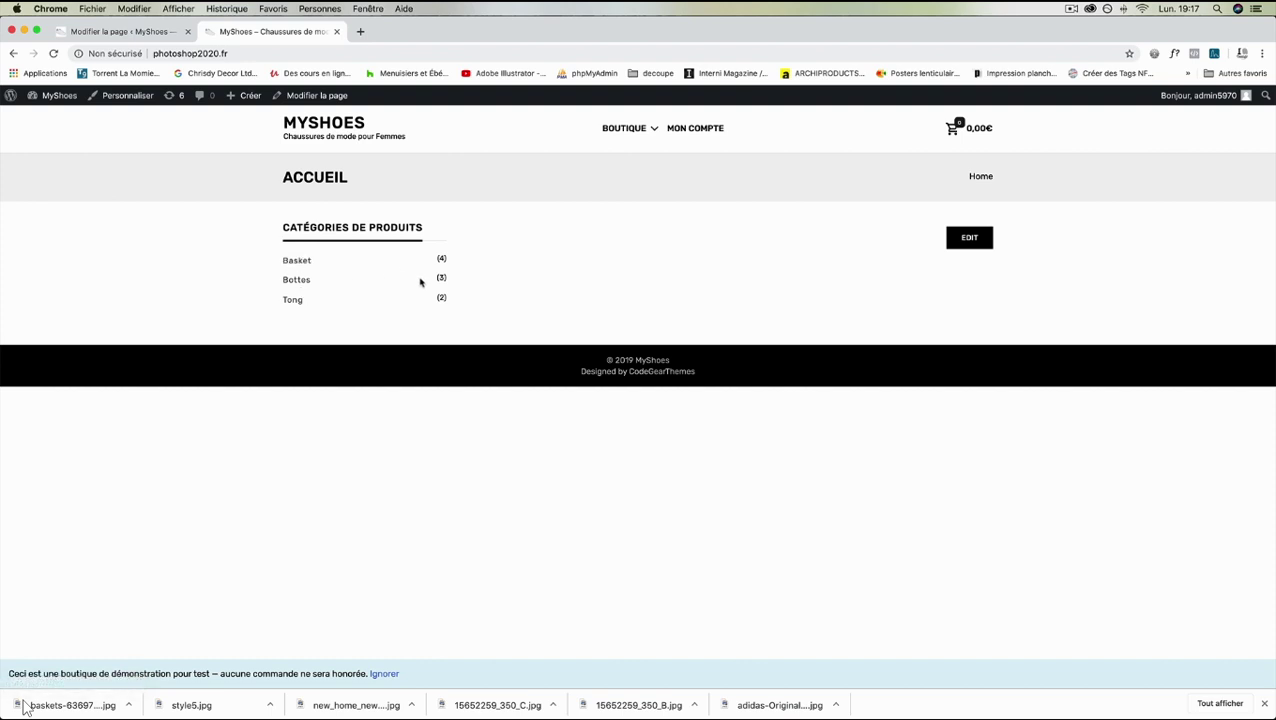
- Set the ACCUEIL page's template to FullWidth, update the page and reload the live homepage
left_click(116, 31)
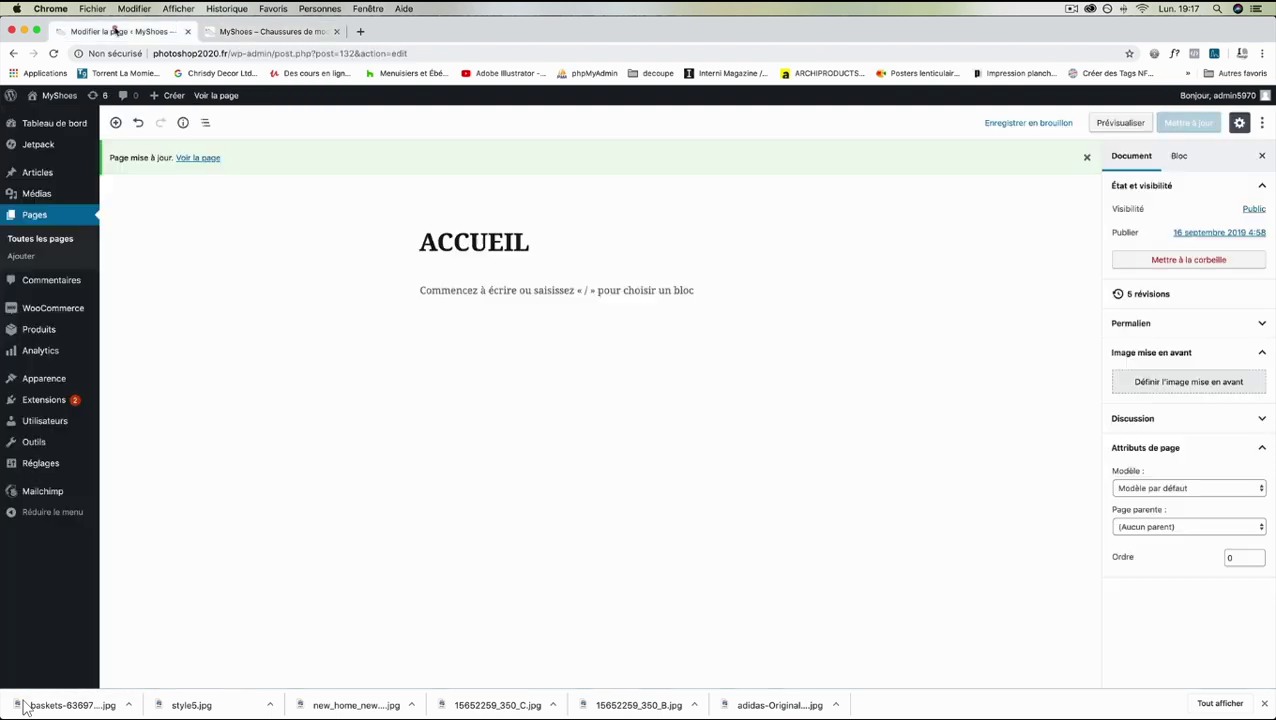
left_click(1152, 487)
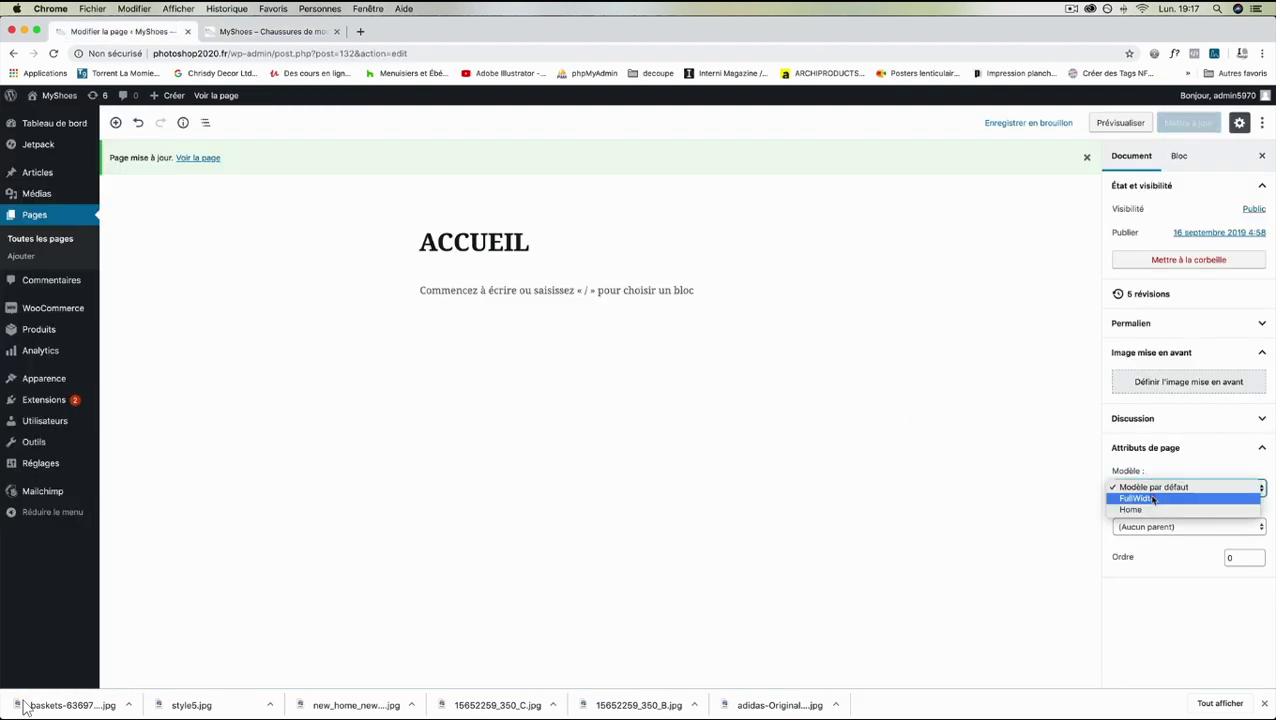
left_click(1150, 499)
left_click(1180, 130)
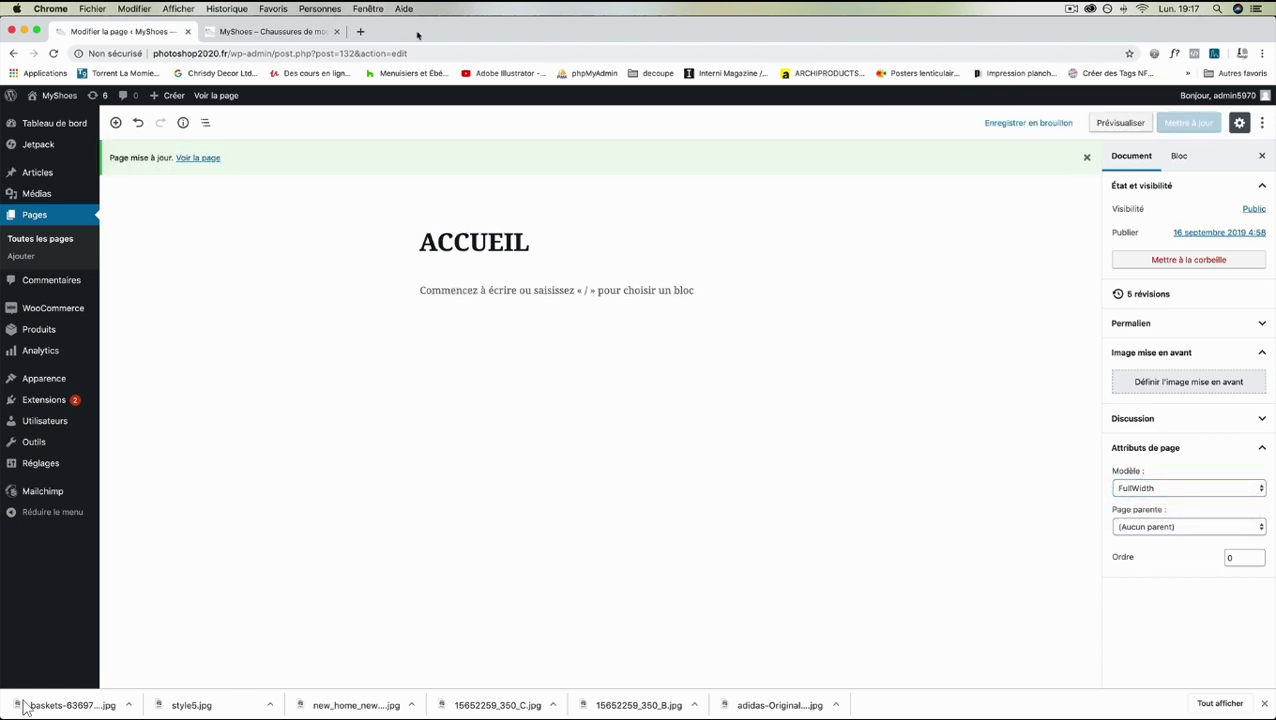
left_click(245, 31)
left_click(52, 54)
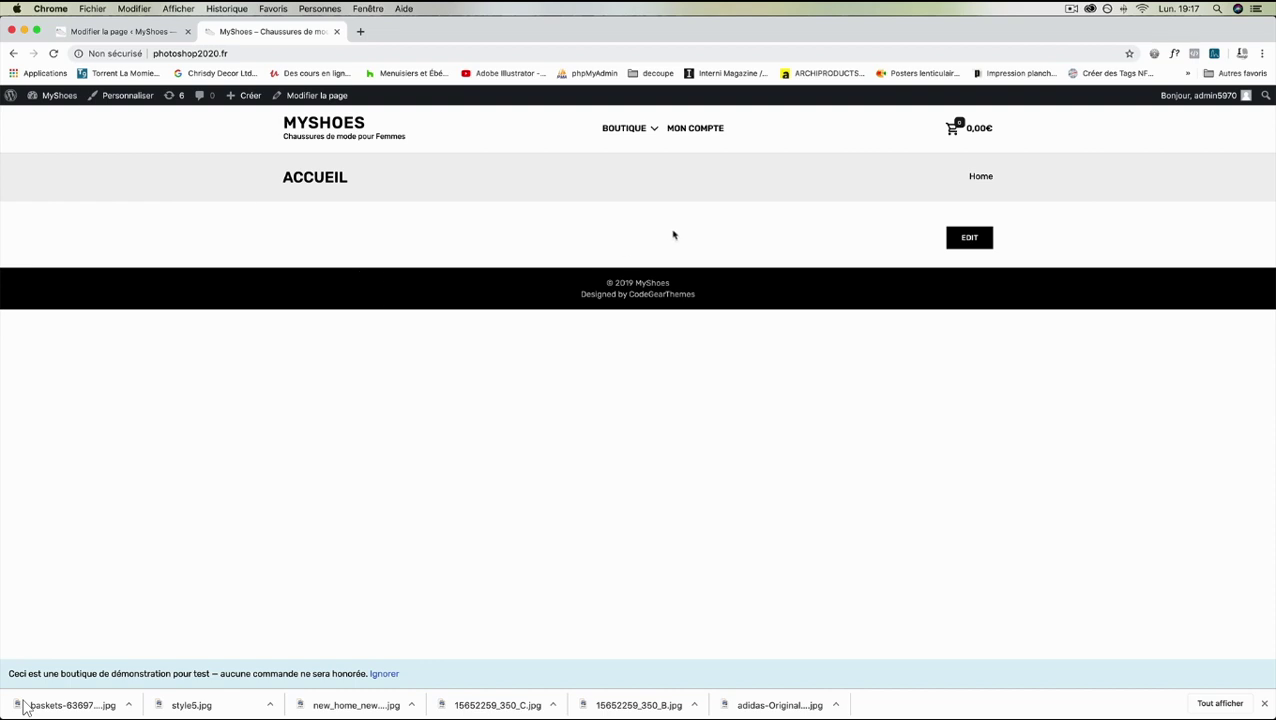
- Compare the page title in the editor with the heading on the live homepage
left_click(160, 38)
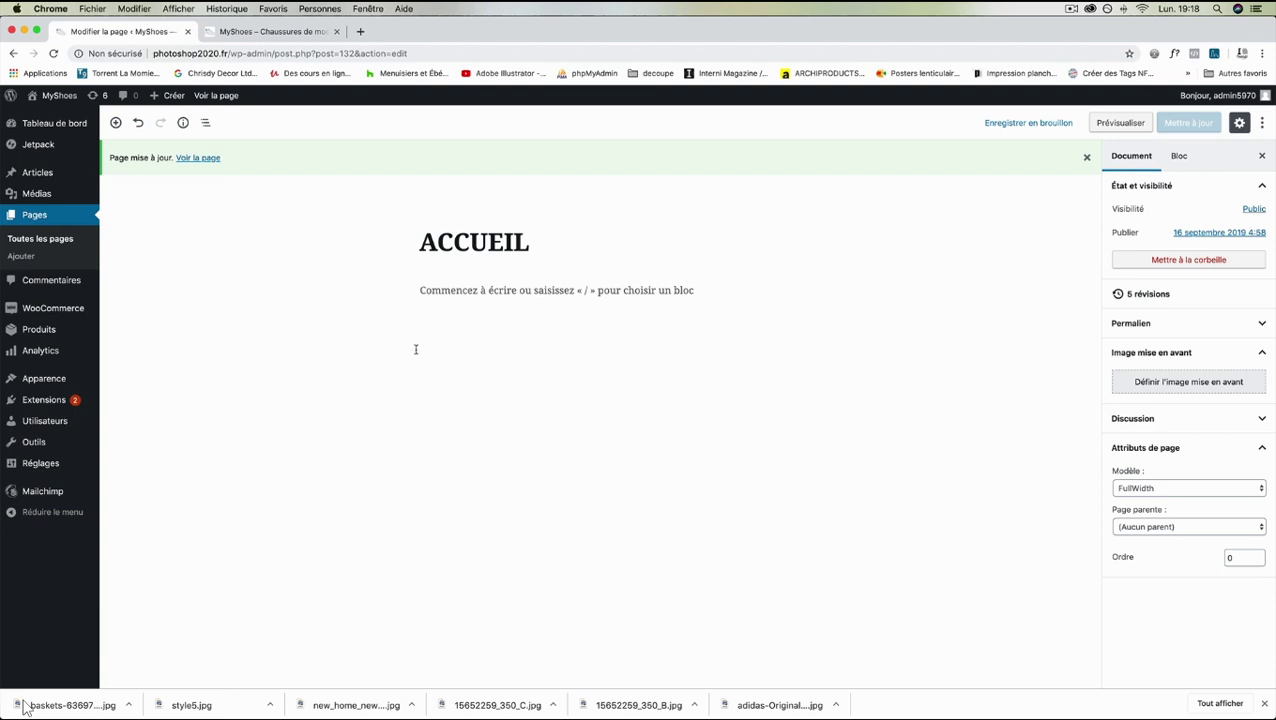
left_click_drag(437, 244, 410, 243)
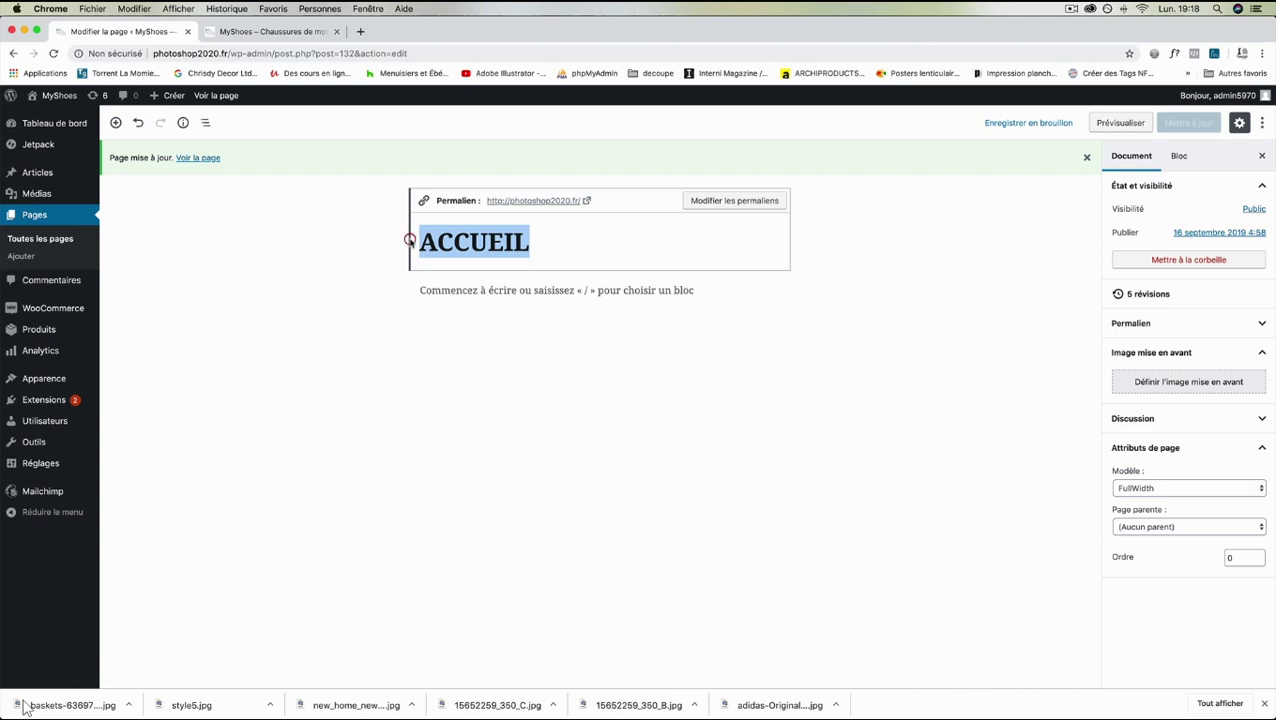
left_click(305, 31)
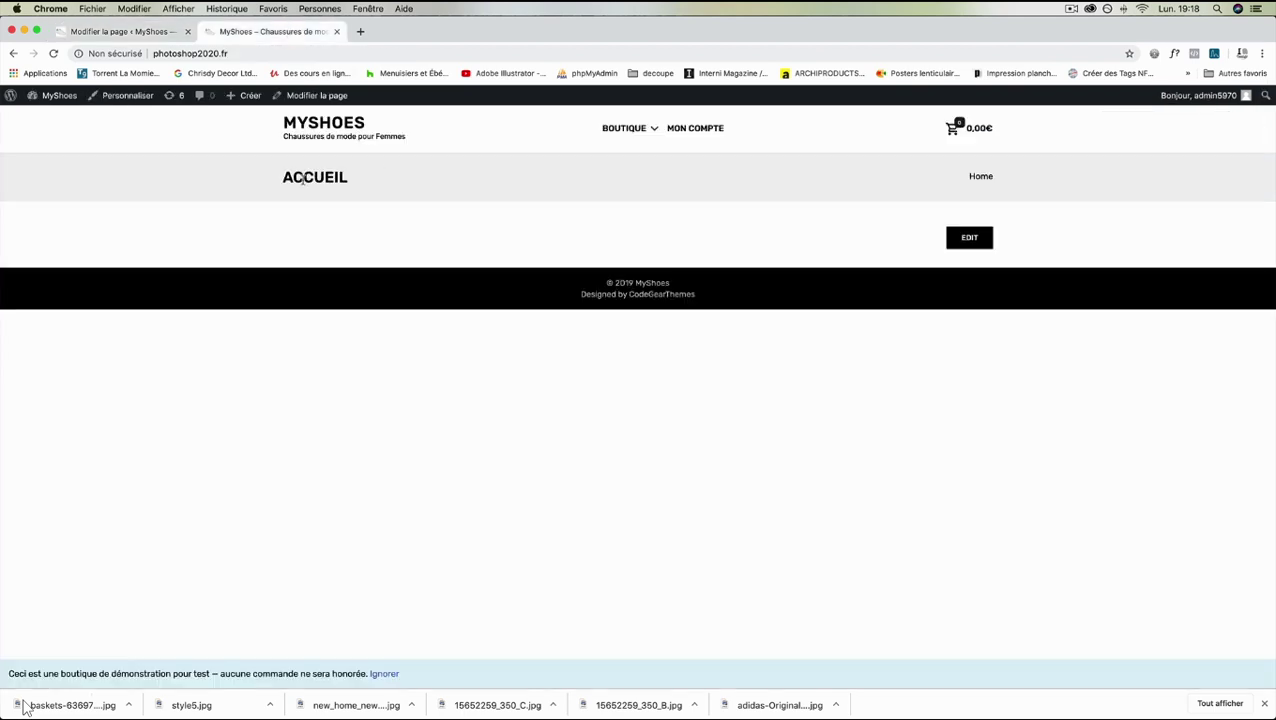
left_click(146, 33)
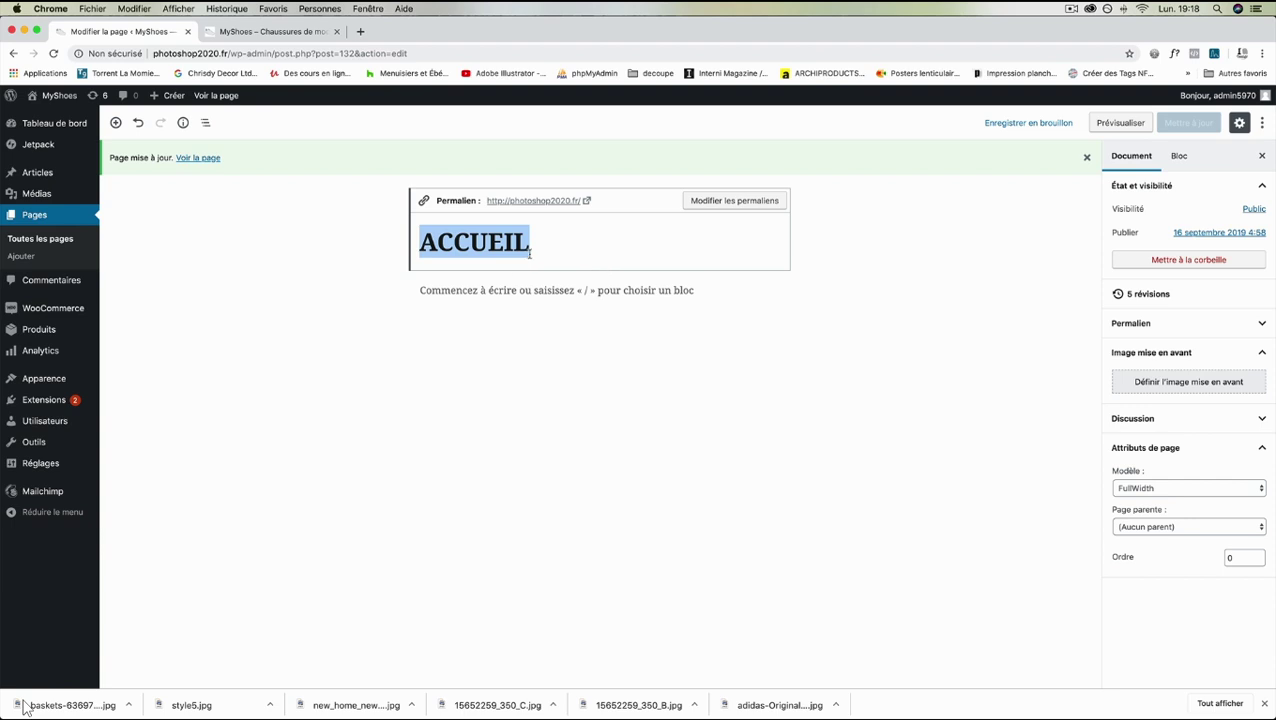
left_click(528, 244)
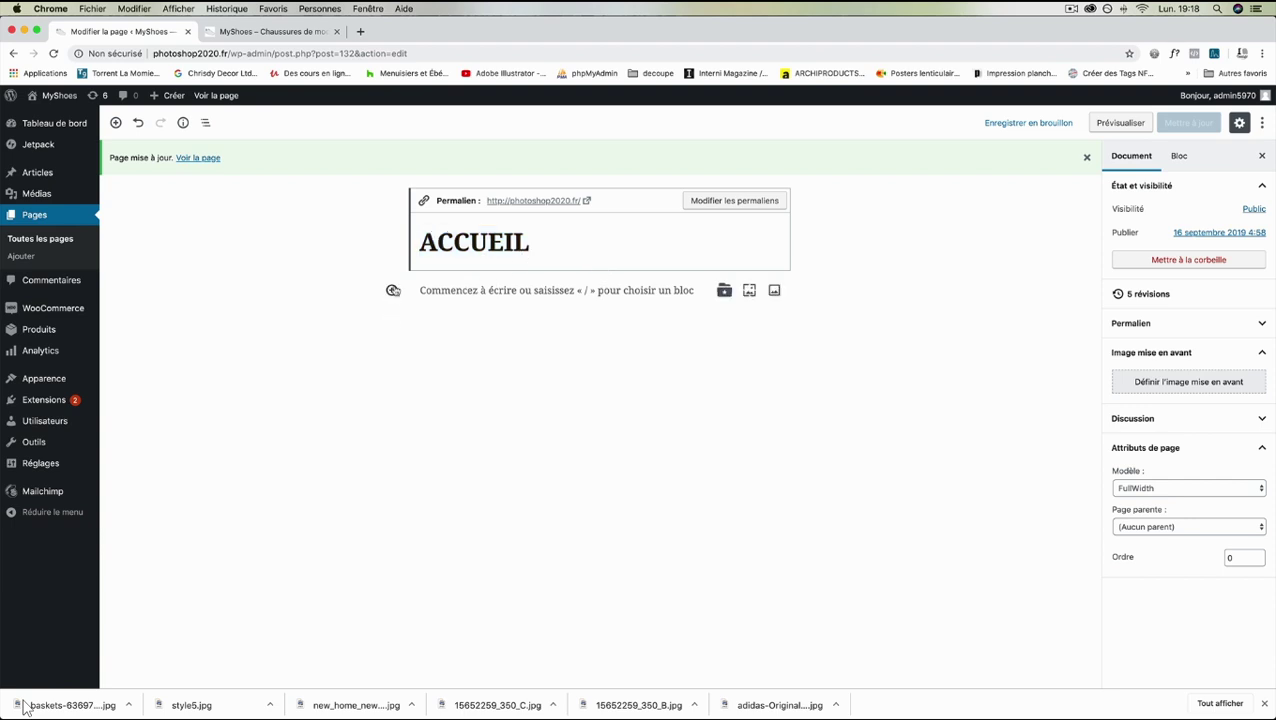
- Review the blocks available under Blocs communs, Mise en forme, Mise en page, Widgets and Contenus embarqués for the empty paragraph
left_click(493, 290)
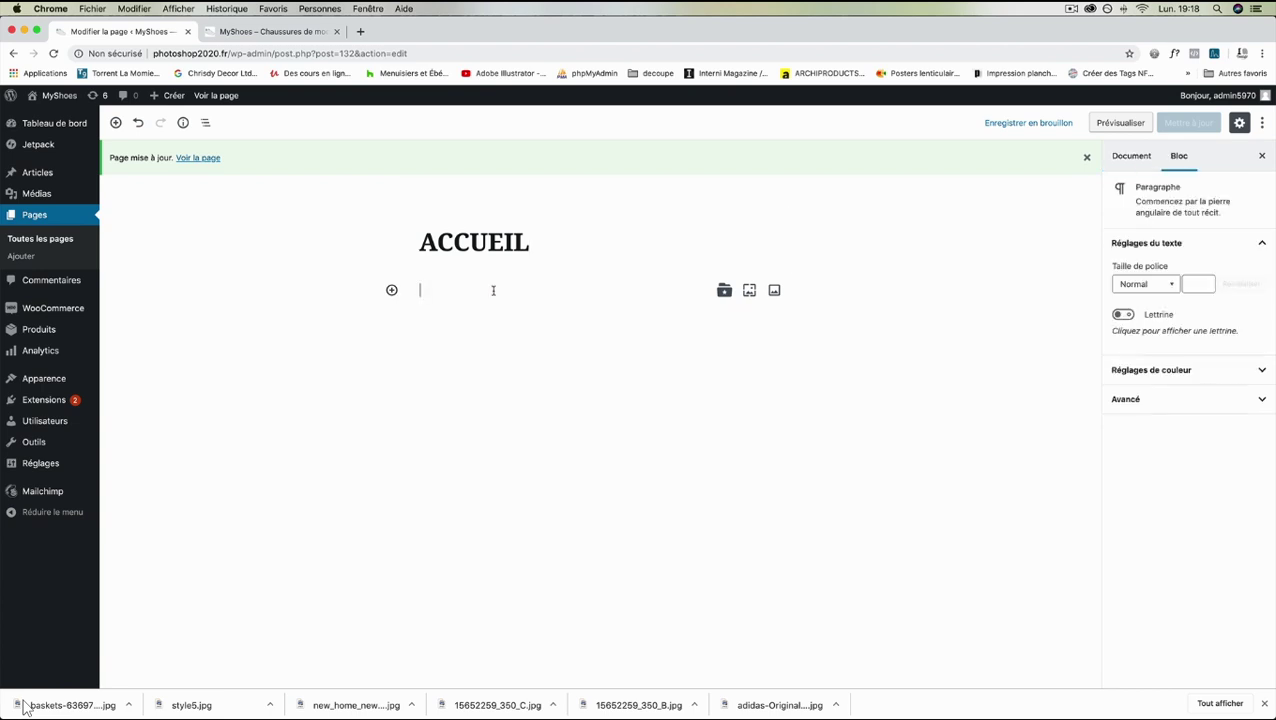
left_click(391, 290)
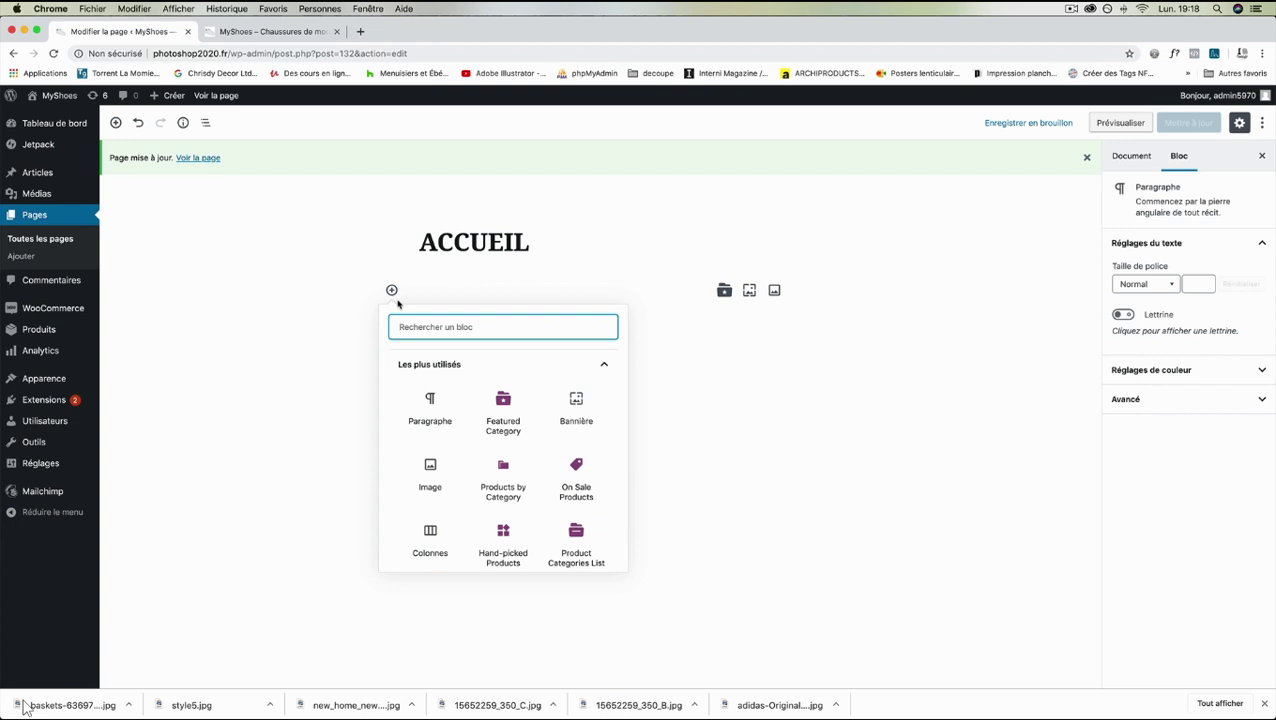
scroll(432, 398, "down", 5)
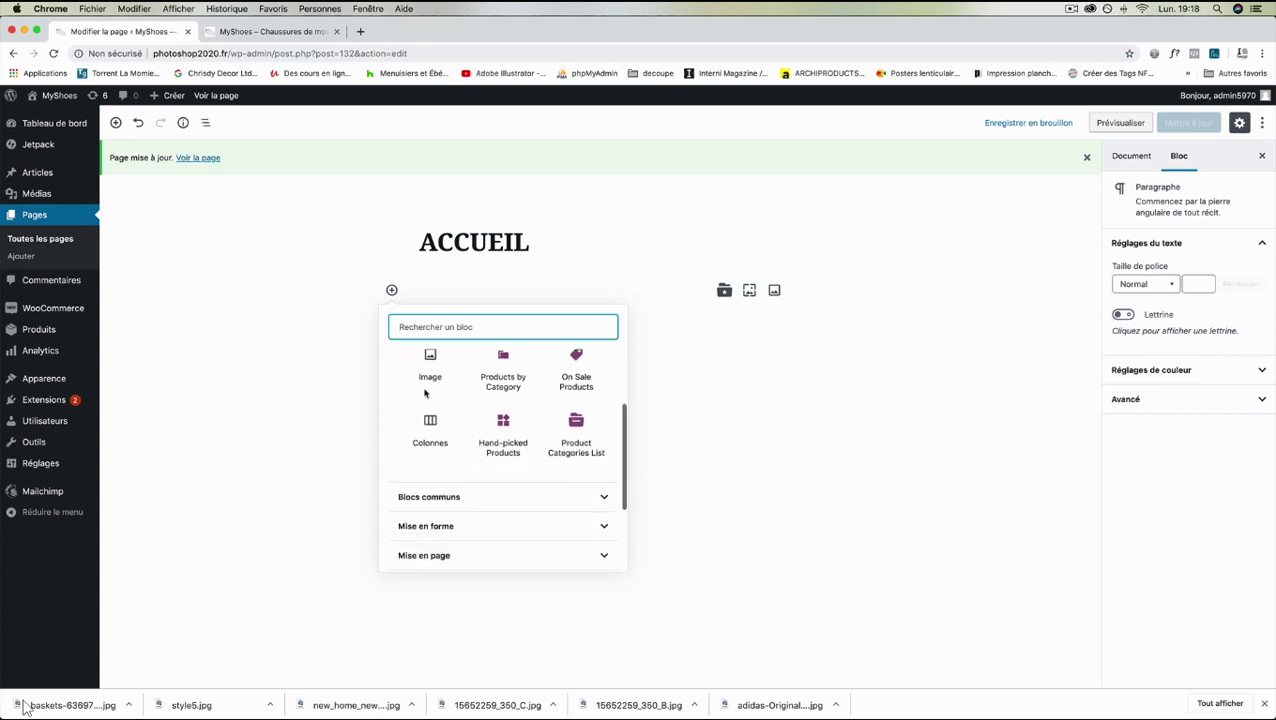
left_click(447, 415)
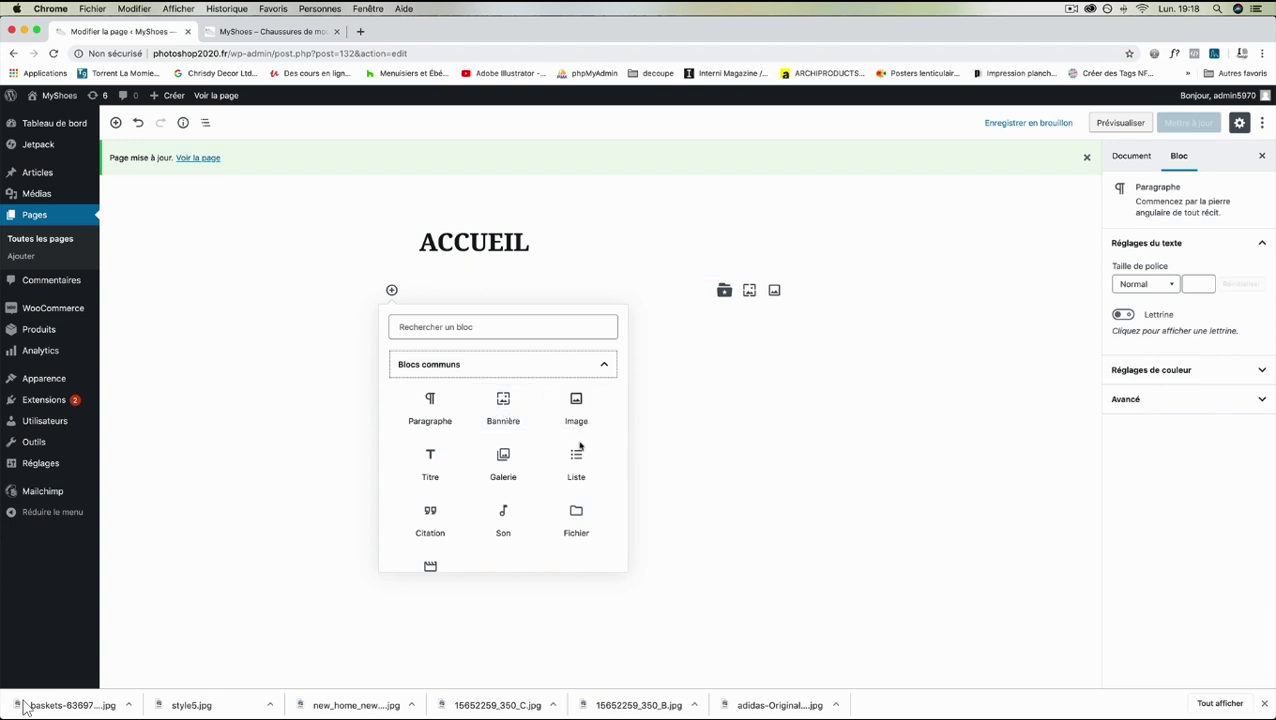
scroll(440, 458, "down", 4)
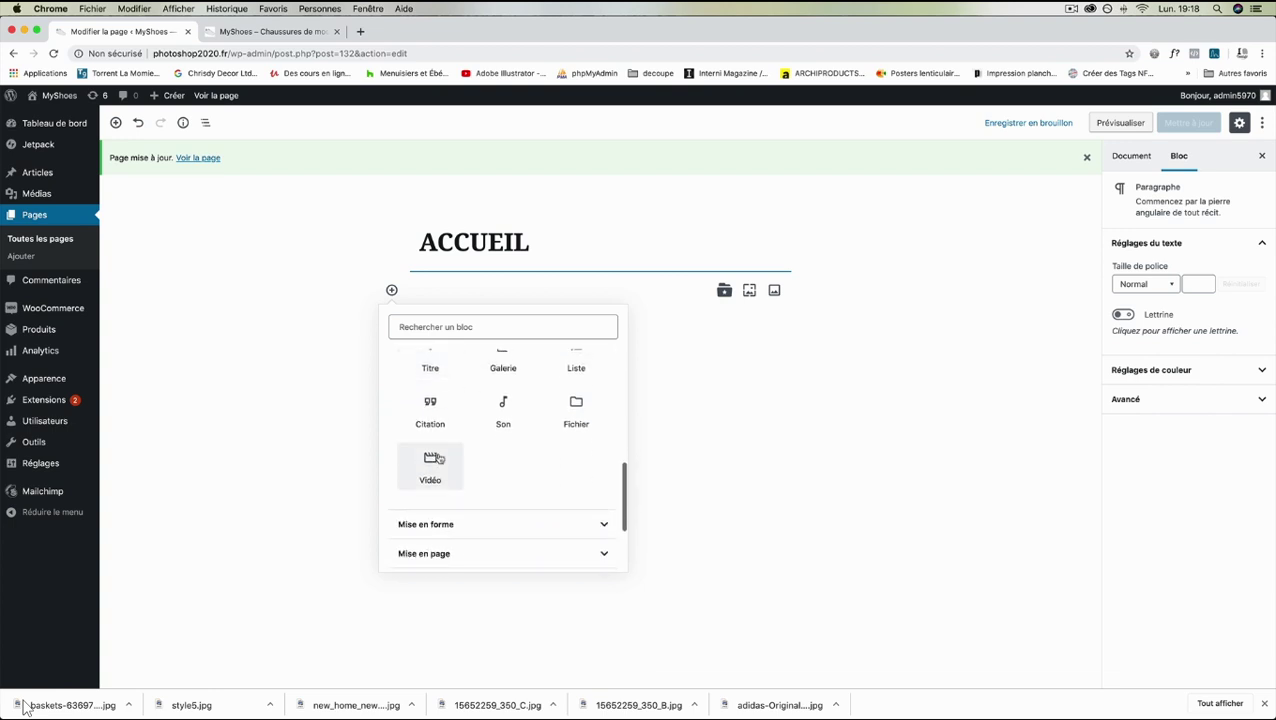
left_click(450, 450)
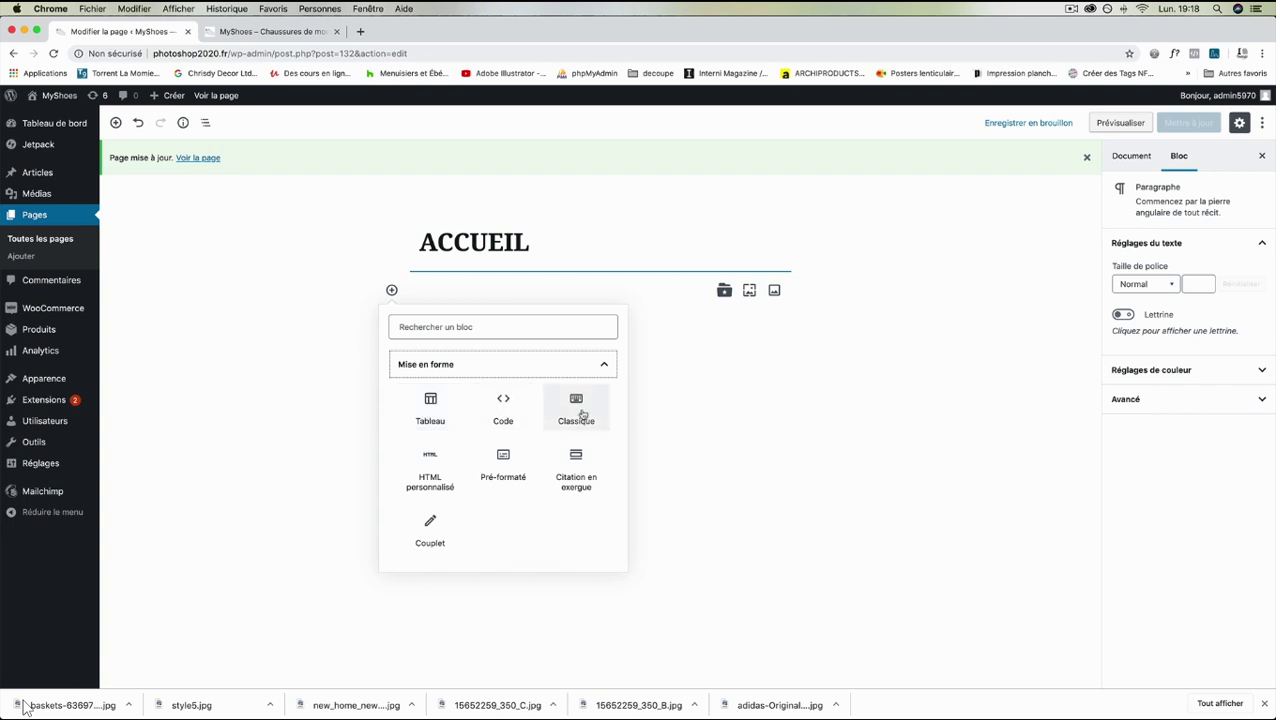
scroll(440, 446, "down", 2)
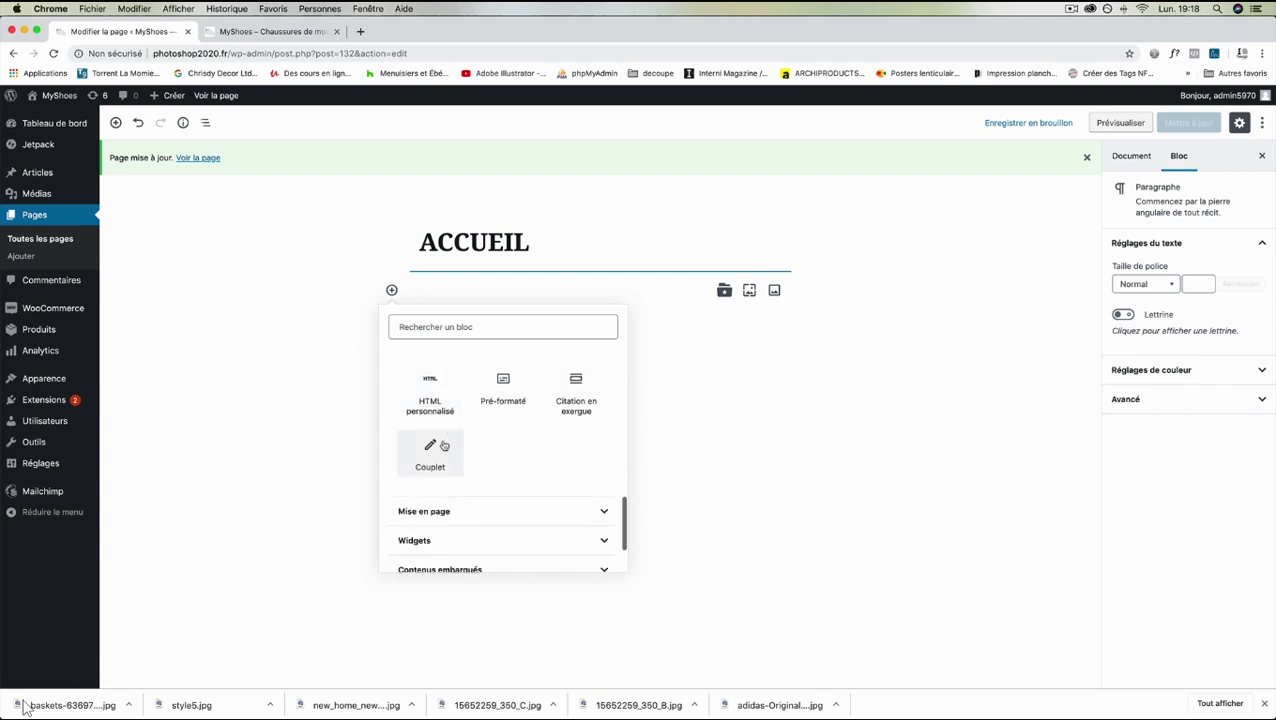
scroll(444, 446, "down", 2)
left_click(459, 446)
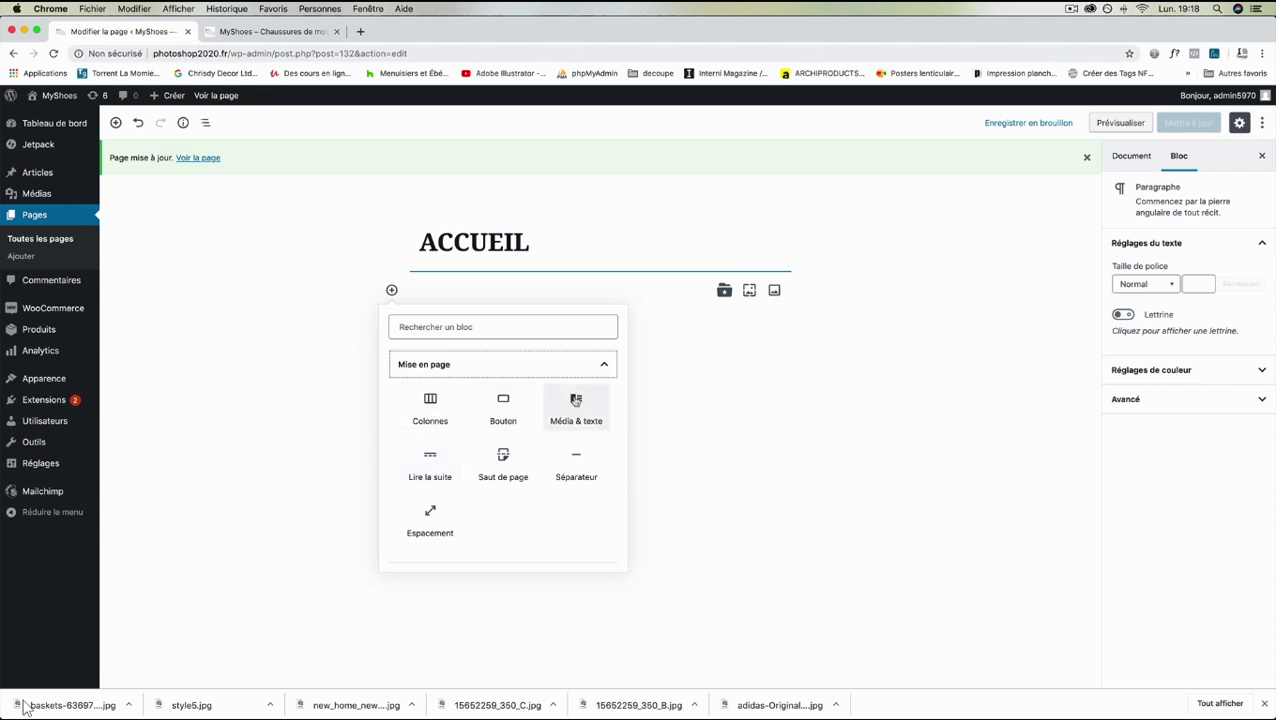
left_click(439, 374)
left_click(445, 466)
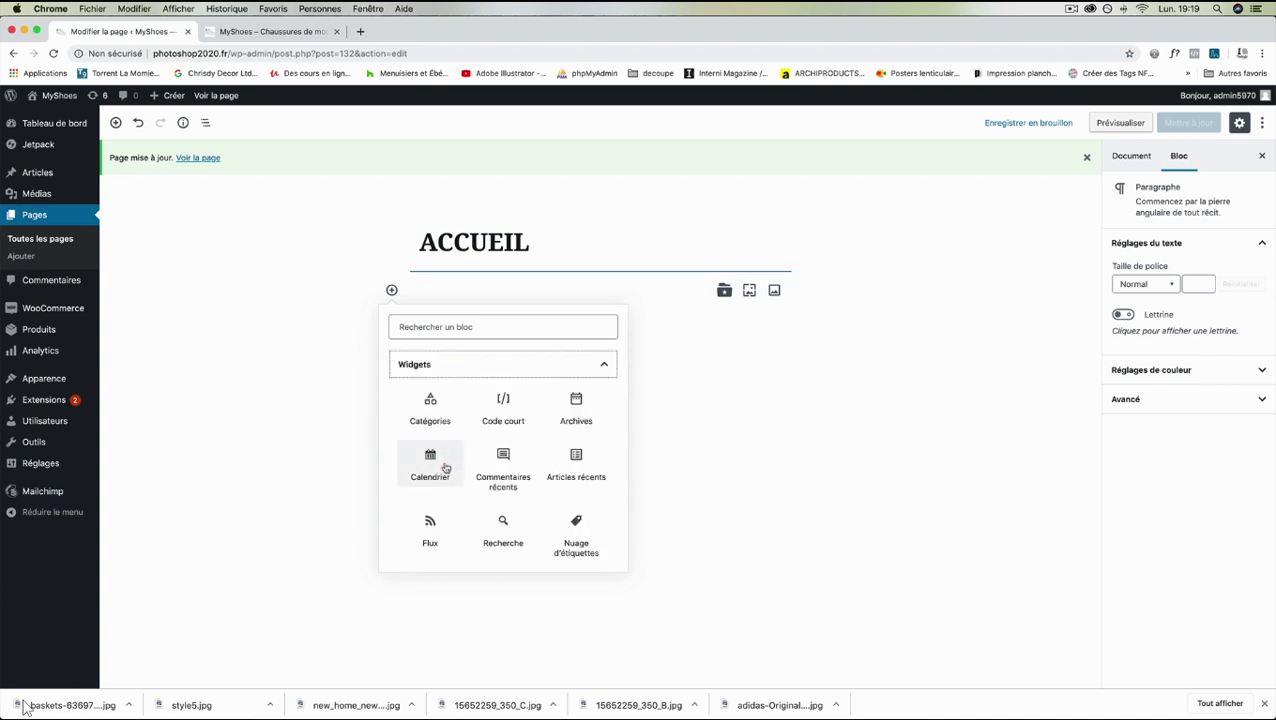
left_click(474, 368)
left_click(542, 489)
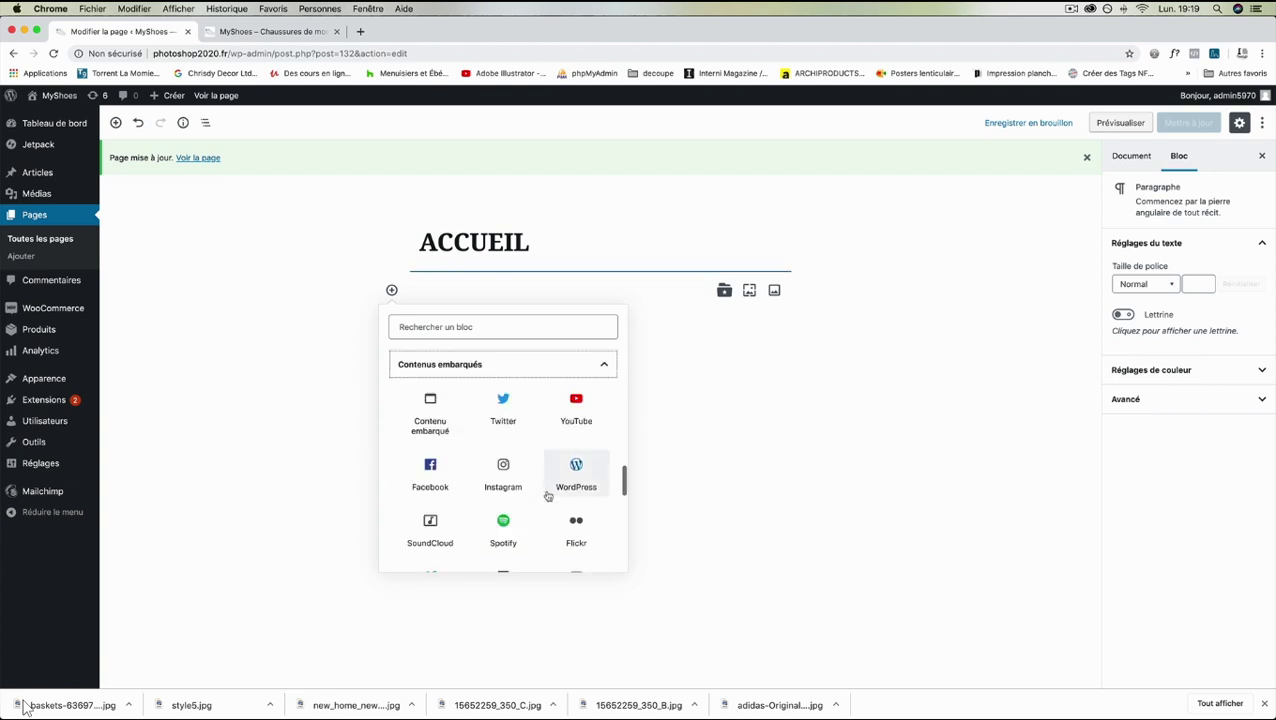
scroll(558, 480, "down", 2)
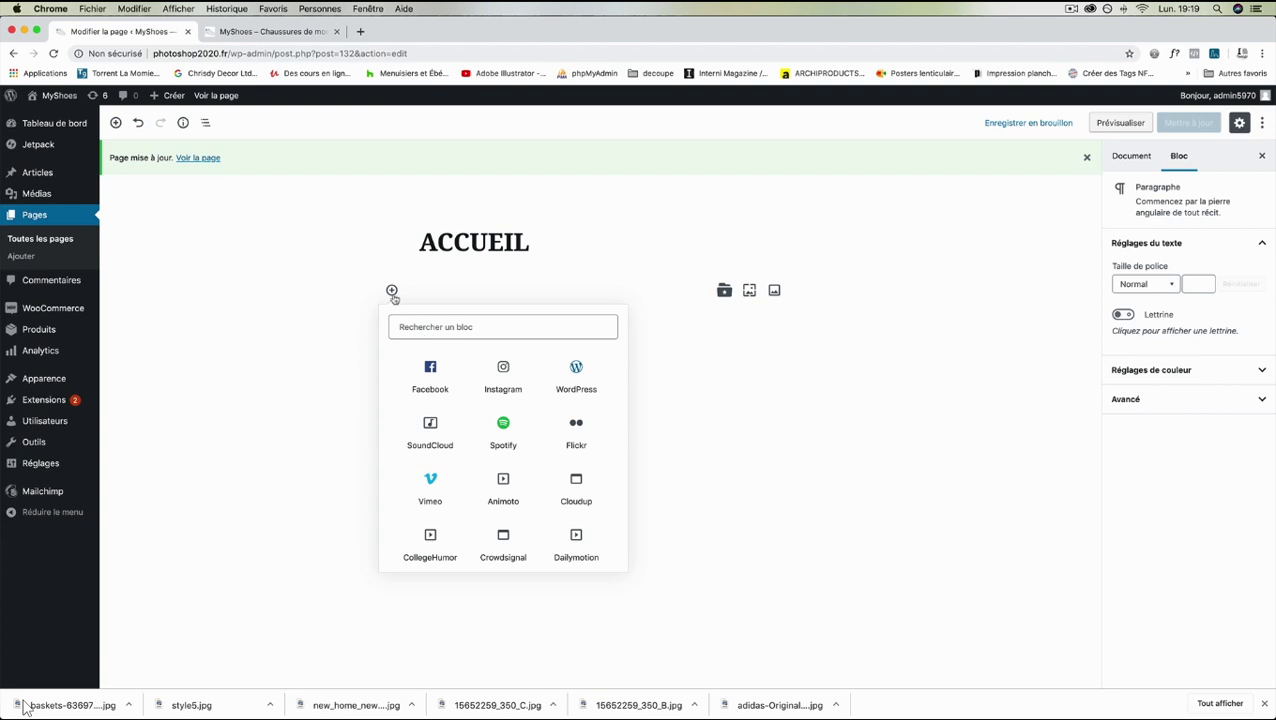
left_click(422, 291)
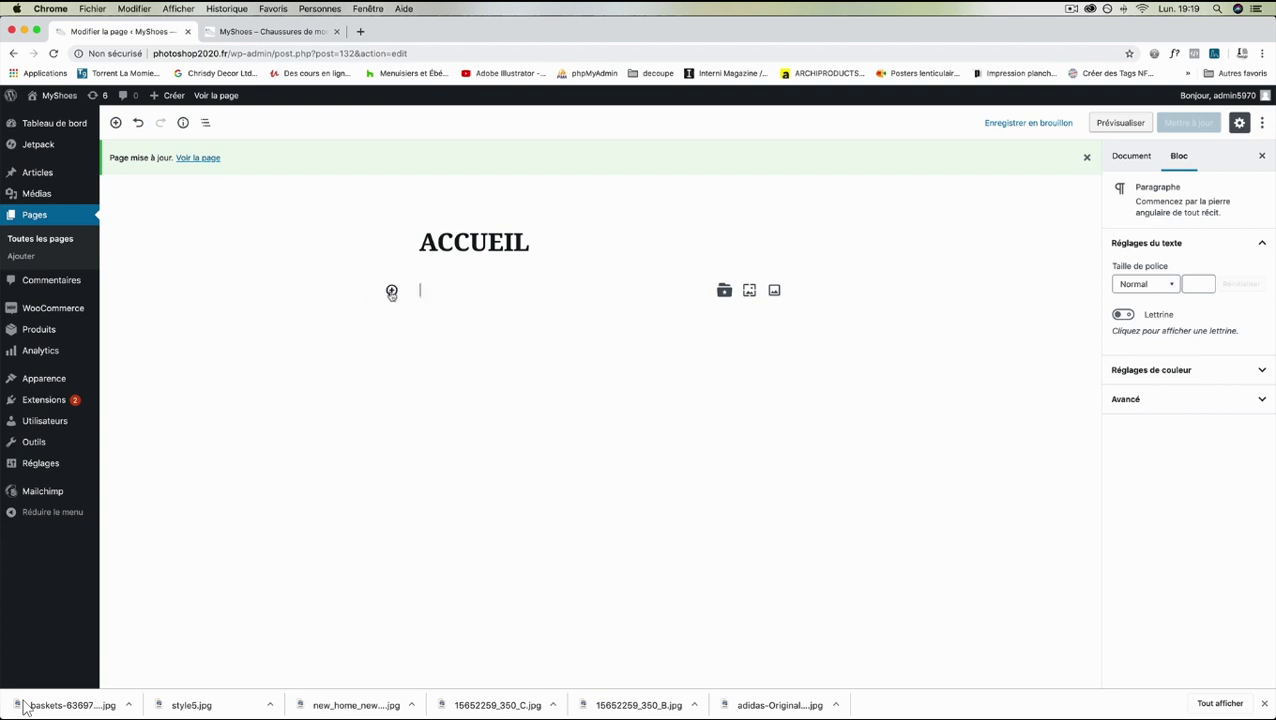
- Insert a WooCommerce Featured Category block below the ACCUEIL title
left_click(391, 290)
scroll(501, 448, "down", 5)
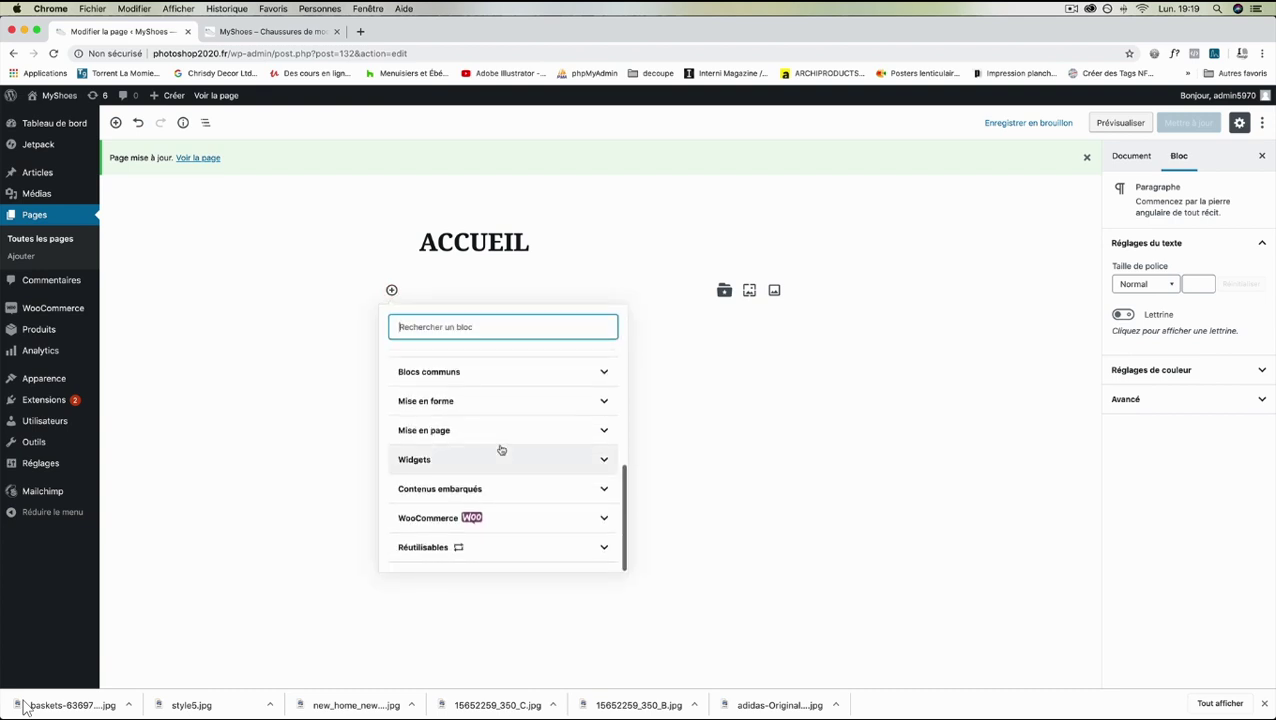
left_click(514, 520)
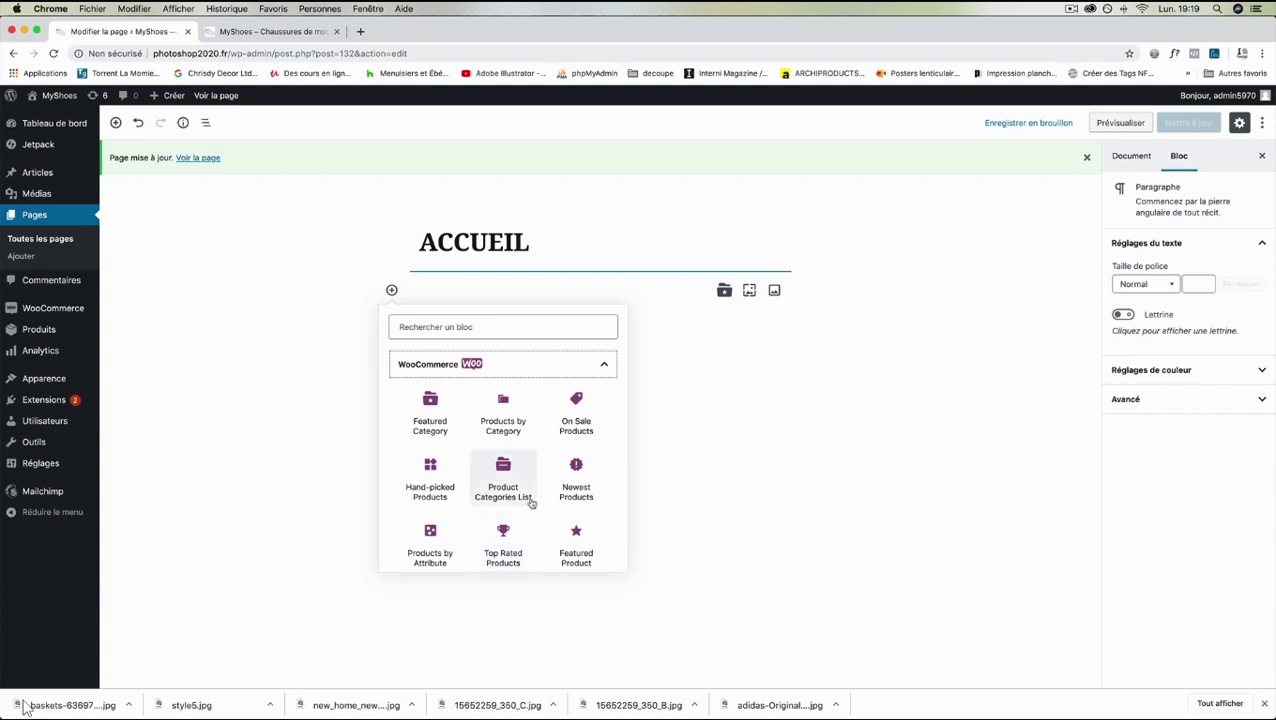
scroll(531, 503, "down", 2)
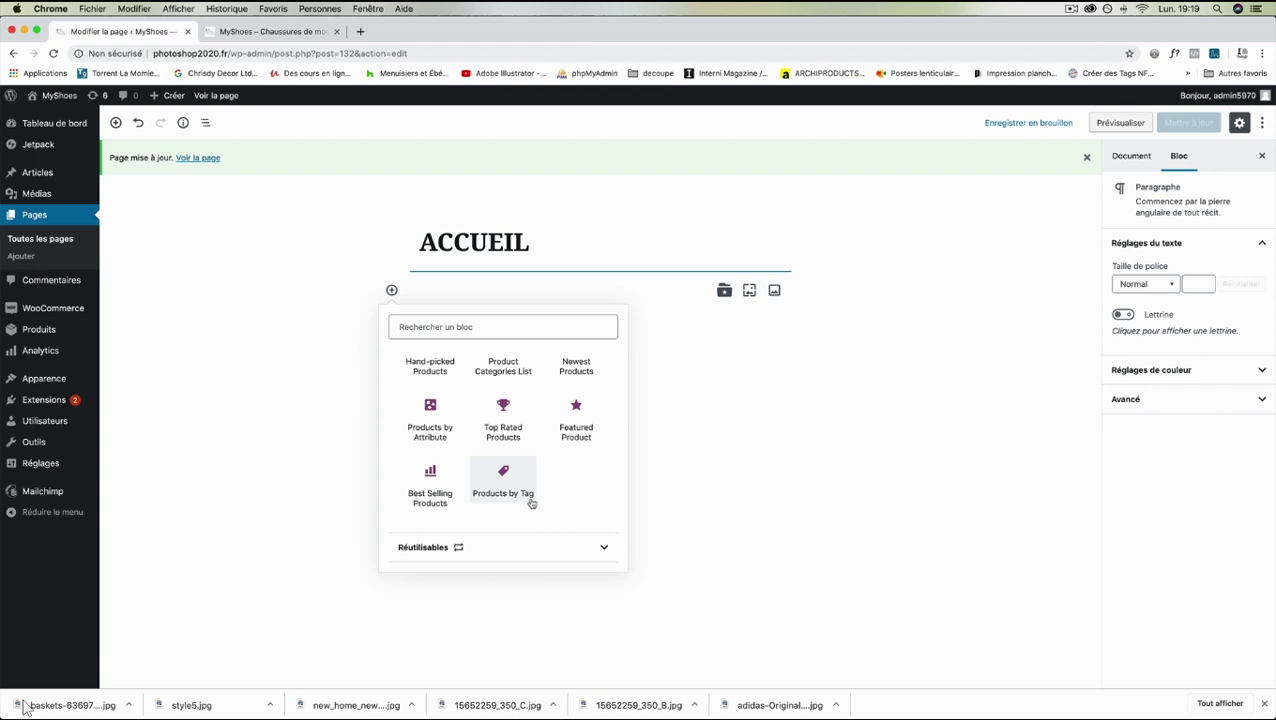
scroll(532, 500, "up", 5)
scroll(532, 500, "down", 3)
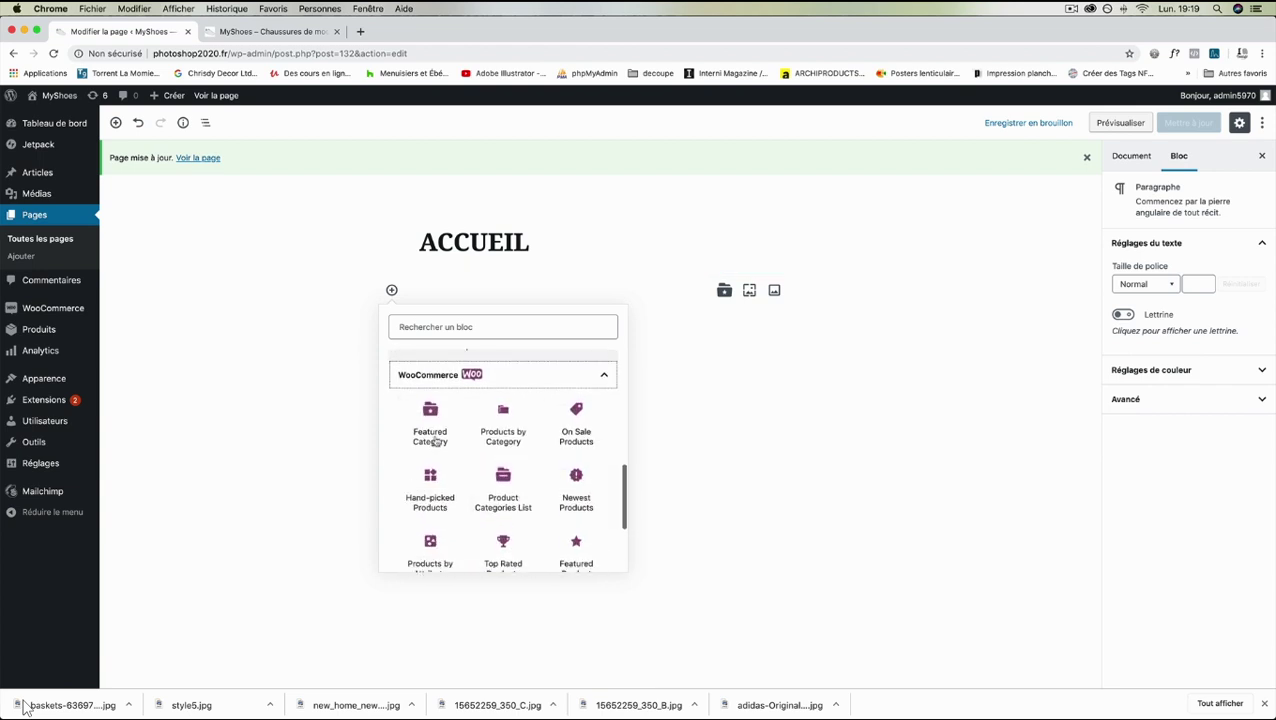
left_click(436, 416)
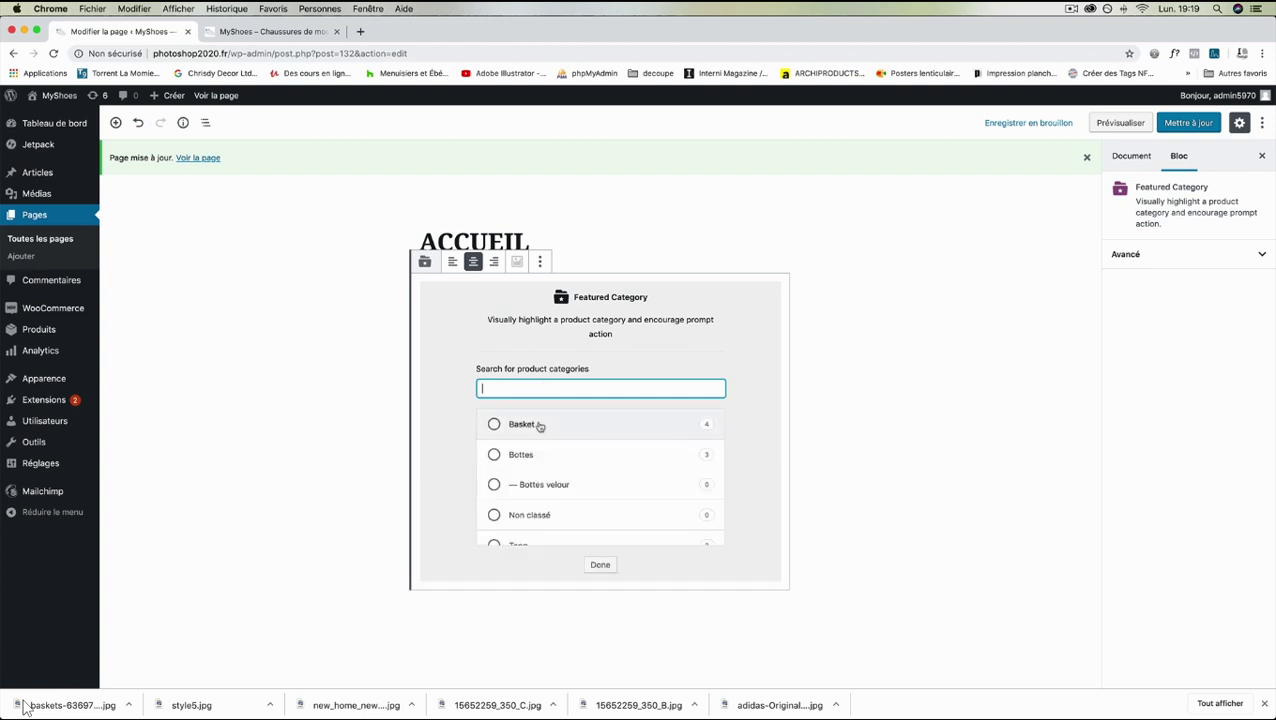
- Choose Basket as the product category of the Featured Category block and confirm the selection
left_click(496, 427)
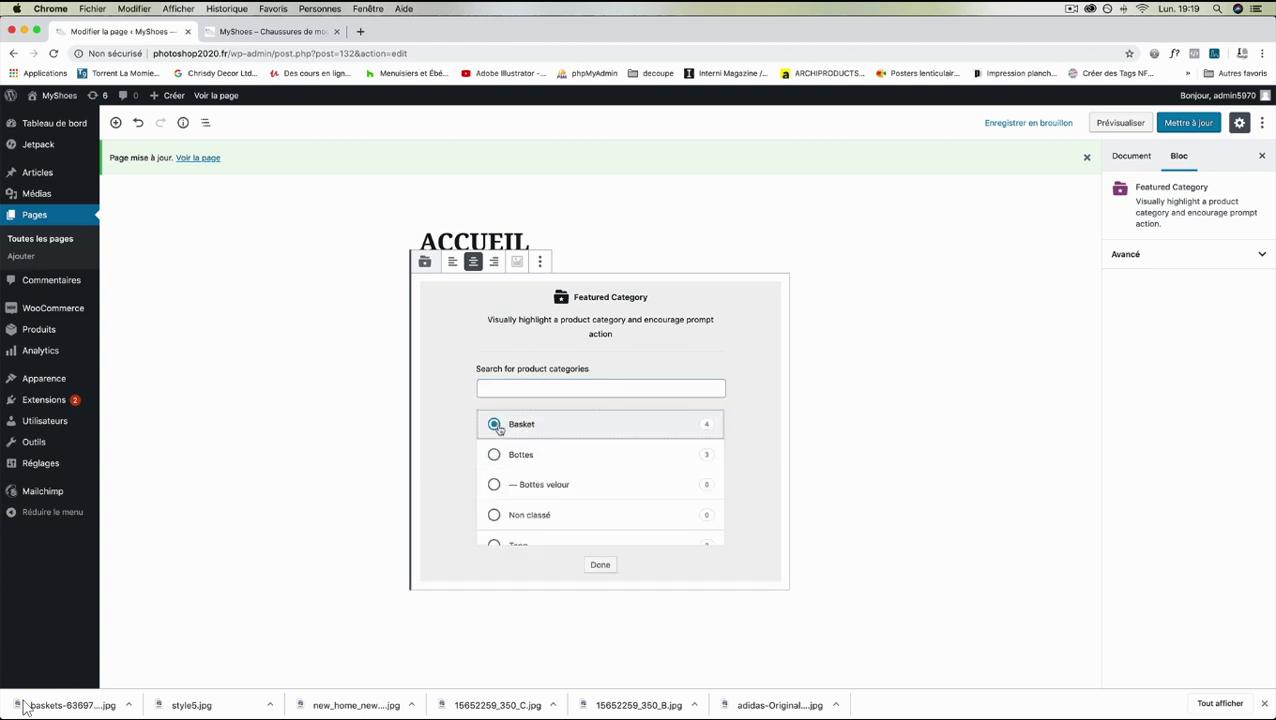
key("Down")
scroll(497, 428, "down", 1)
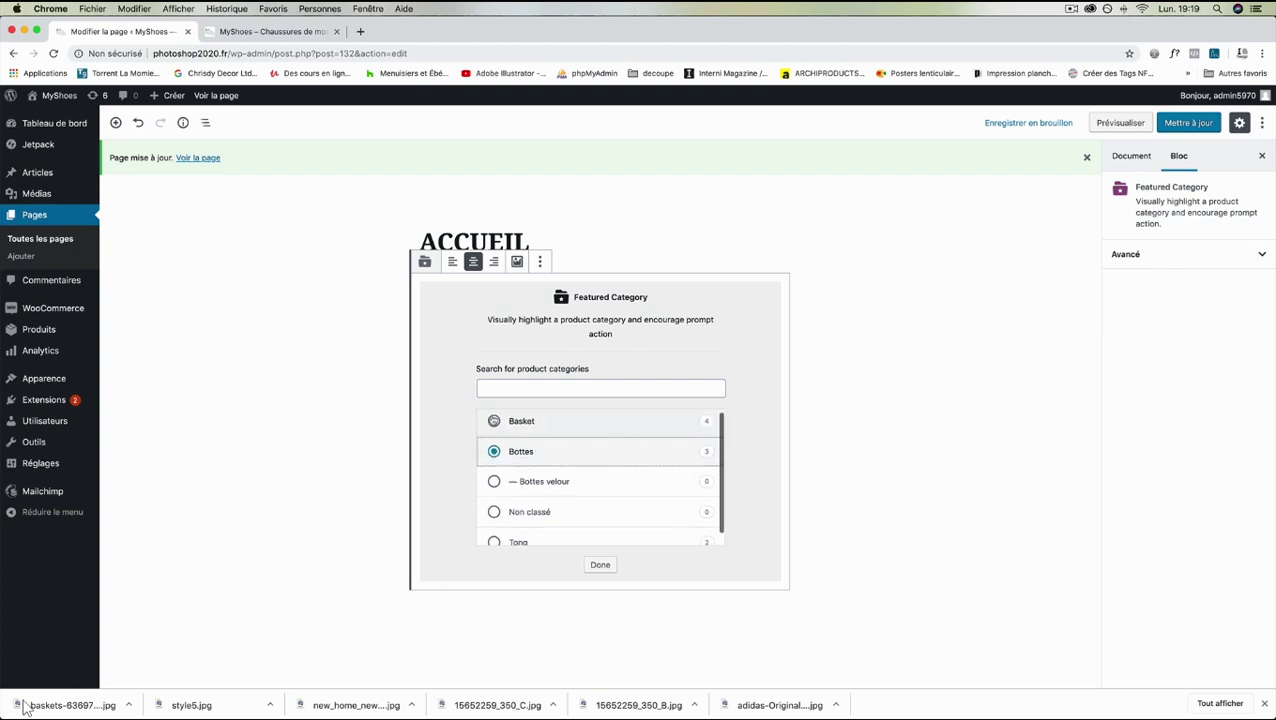
left_click(495, 424)
left_click(600, 565)
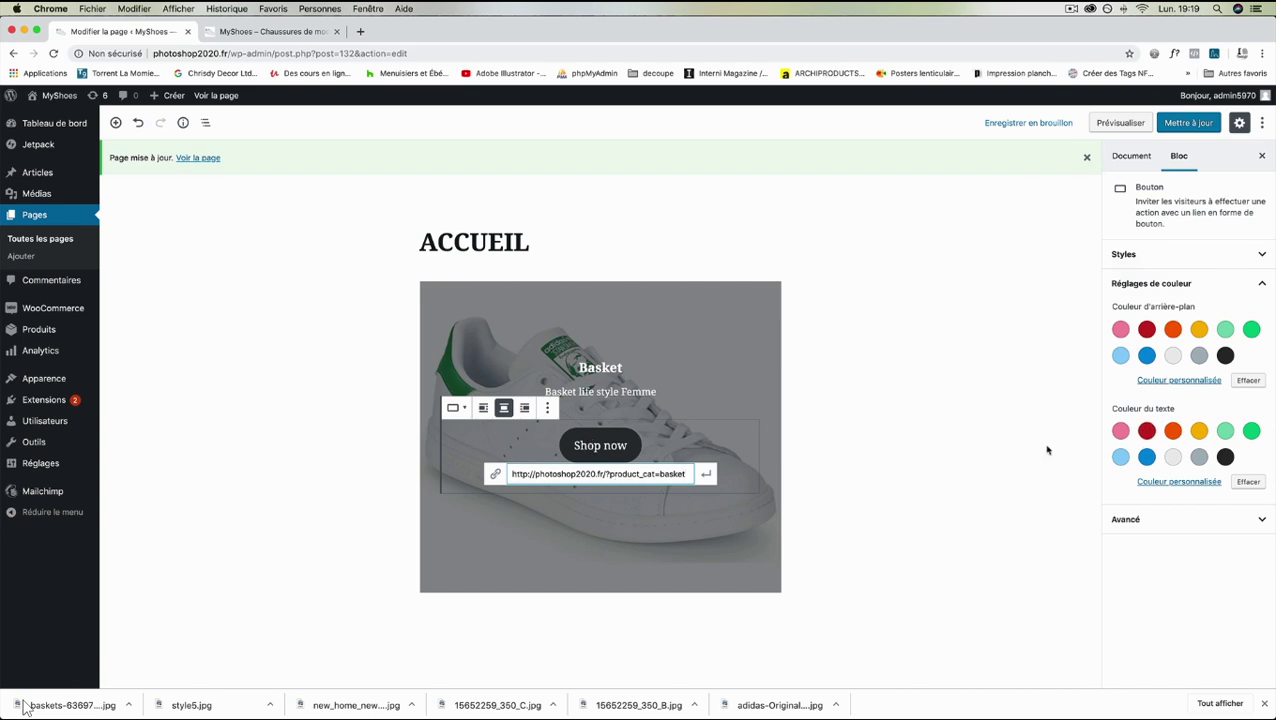
- Set the Shop now button's background colour to pink
left_click(1120, 329)
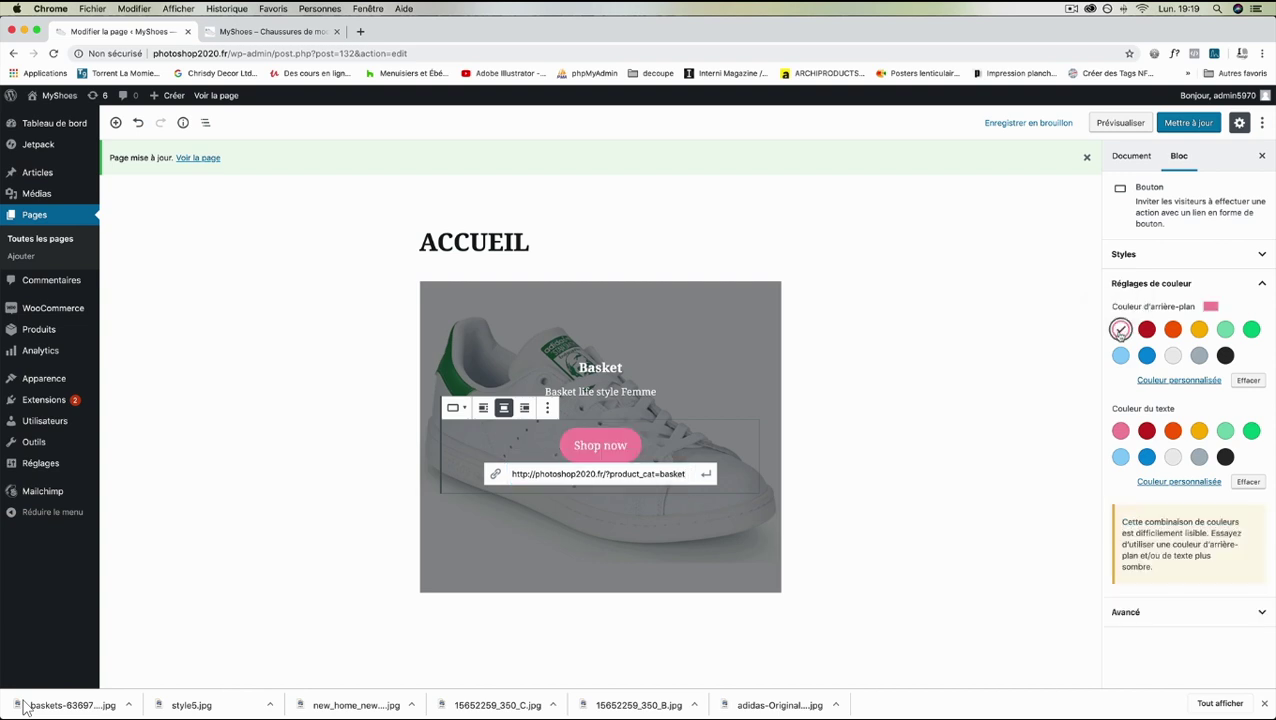
left_click(1195, 359)
left_click(1173, 357)
left_click(1121, 334)
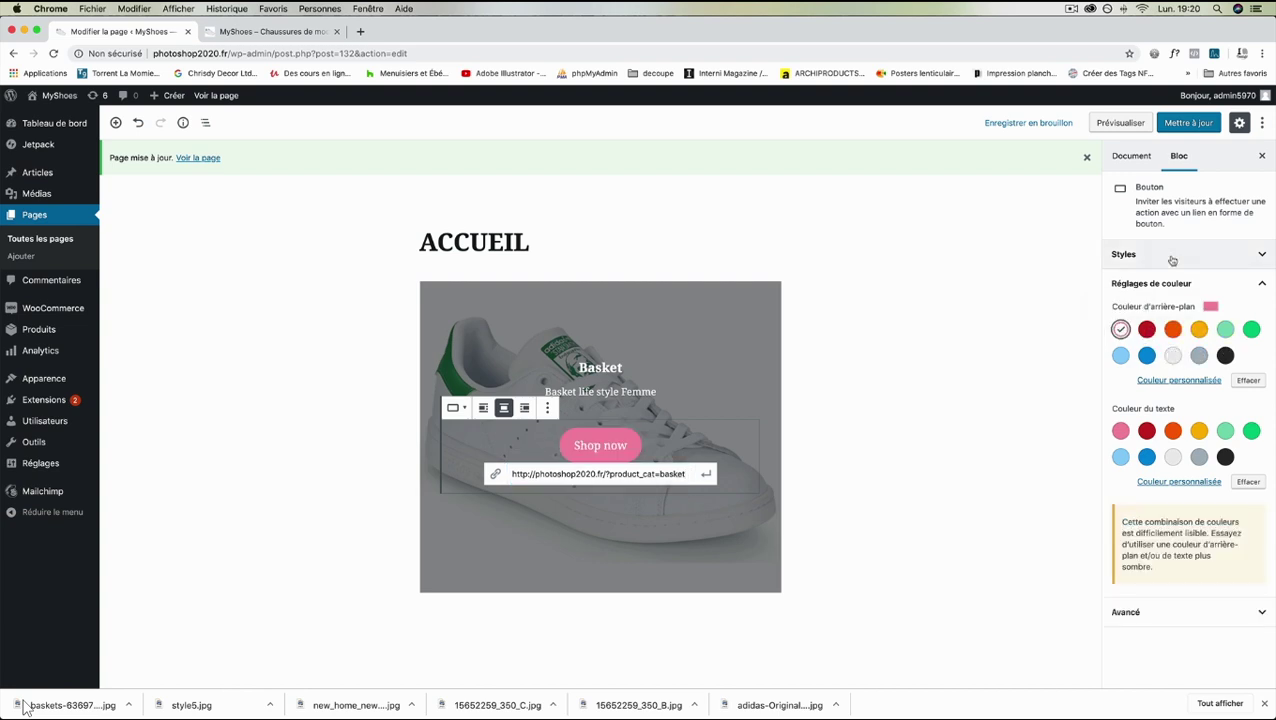
- Try the Carré and Contour styles on the Shop now button, ending on Par défaut
left_click(1172, 260)
left_click(1146, 360)
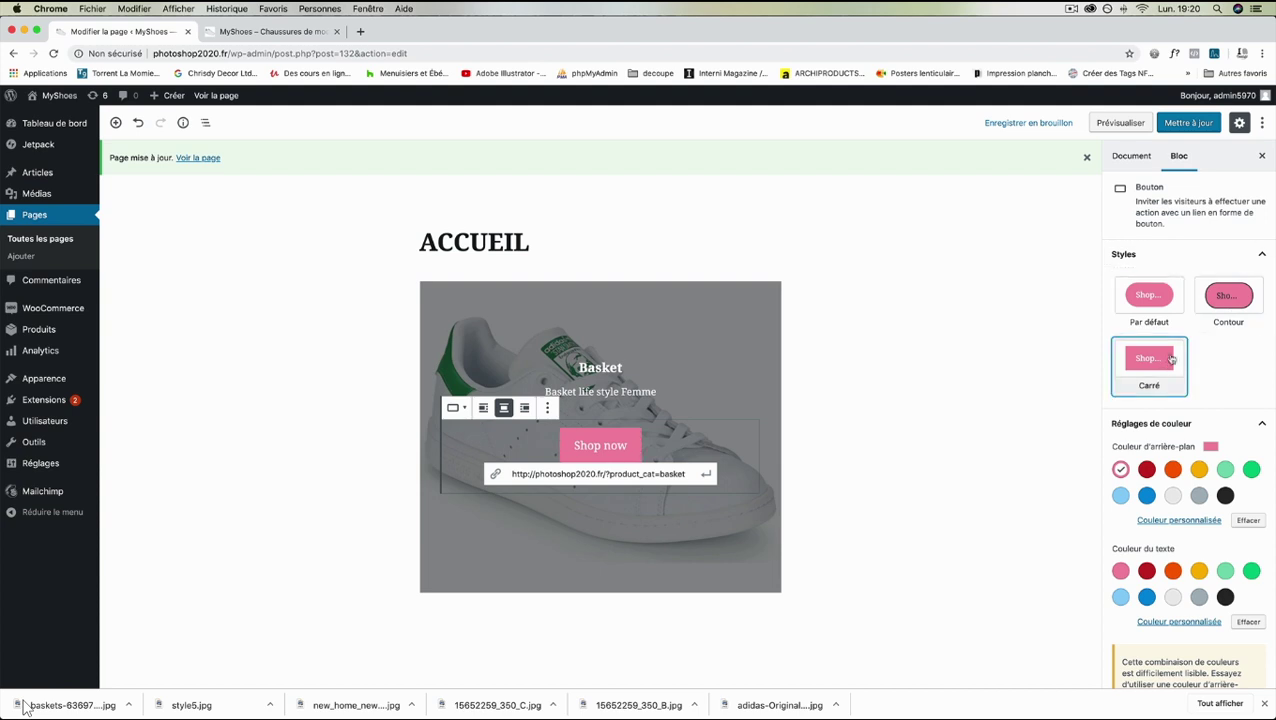
left_click(1229, 300)
left_click(1148, 297)
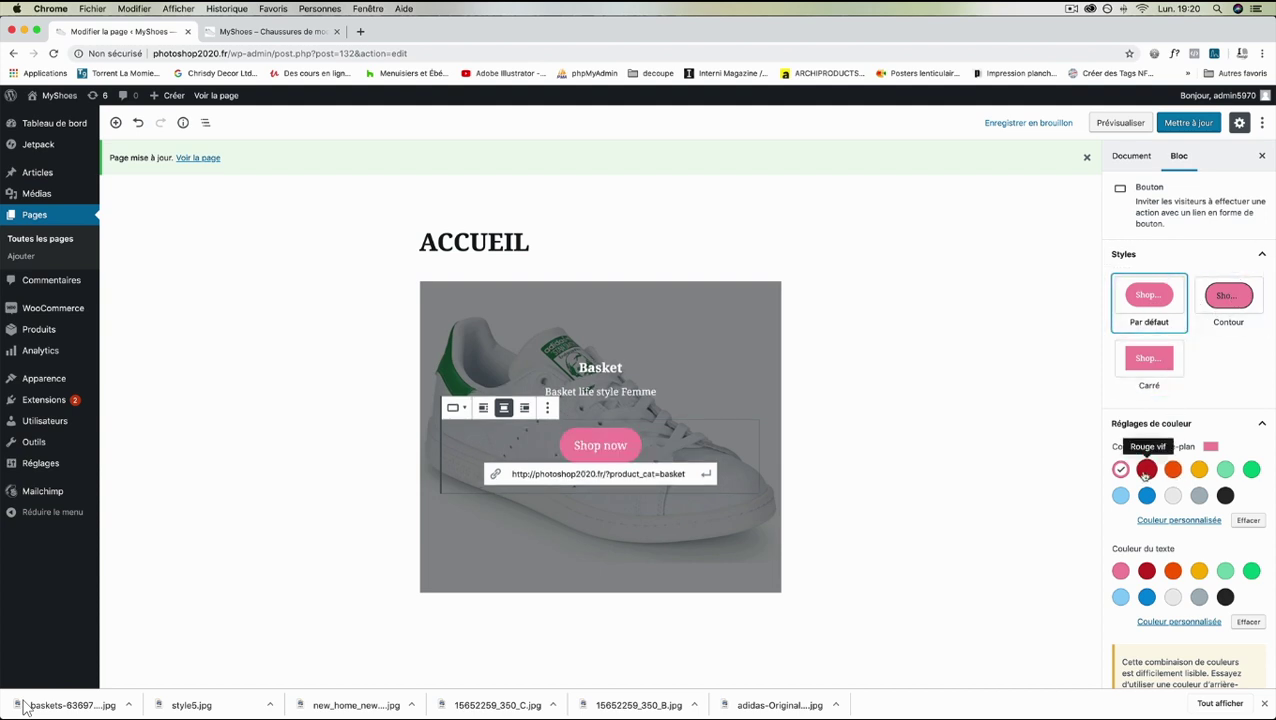
- Set the Shop now button's text colour to very light grey
scroll(1188, 463, "down", 2)
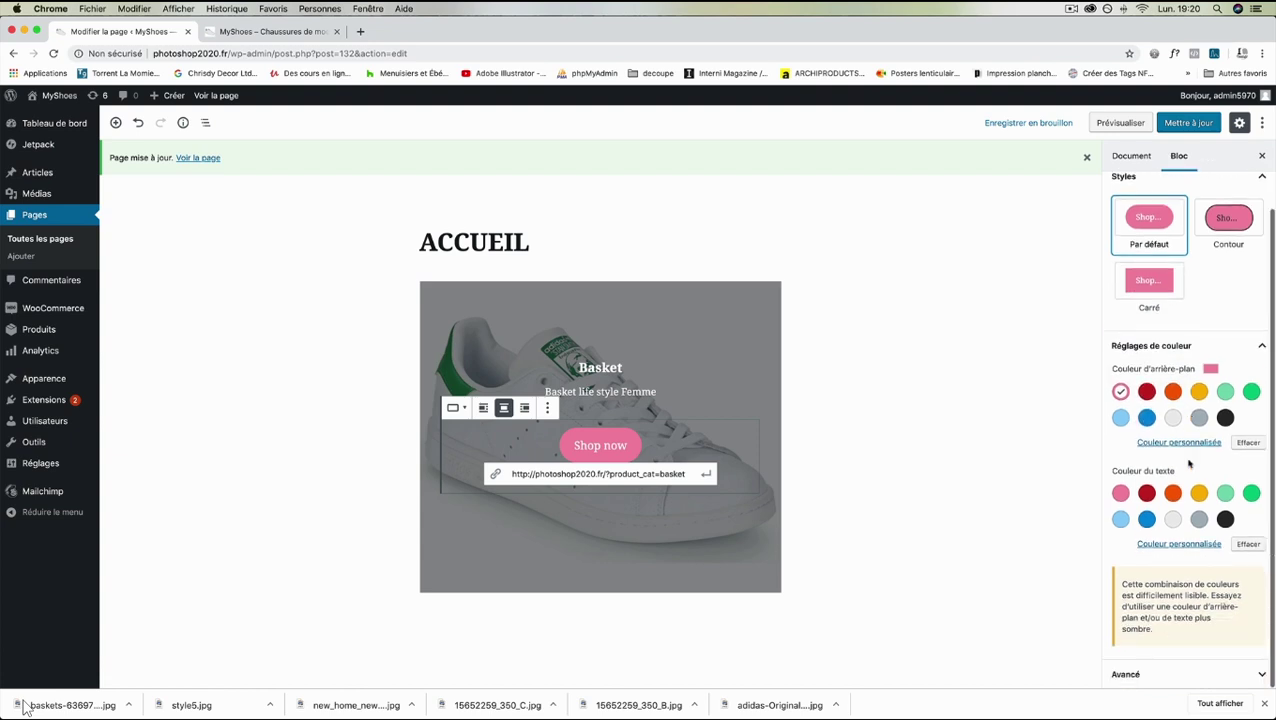
left_click(1173, 493)
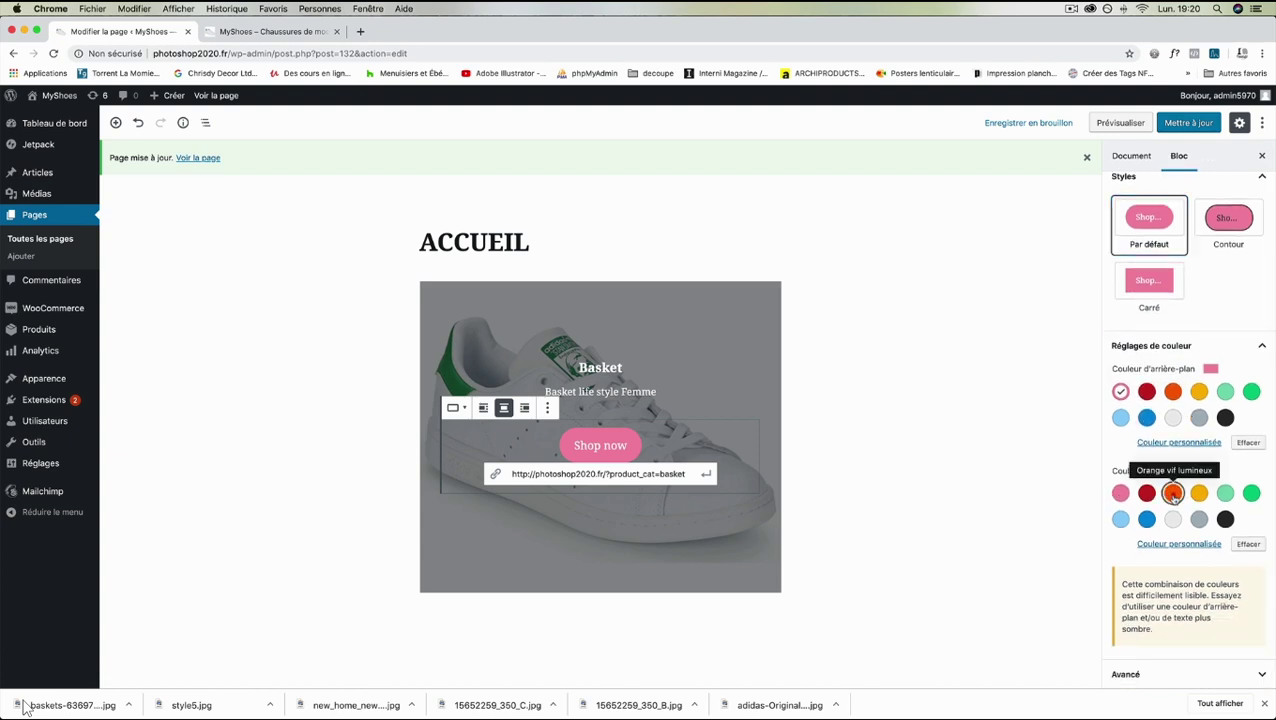
left_click(1147, 493)
left_click(1171, 520)
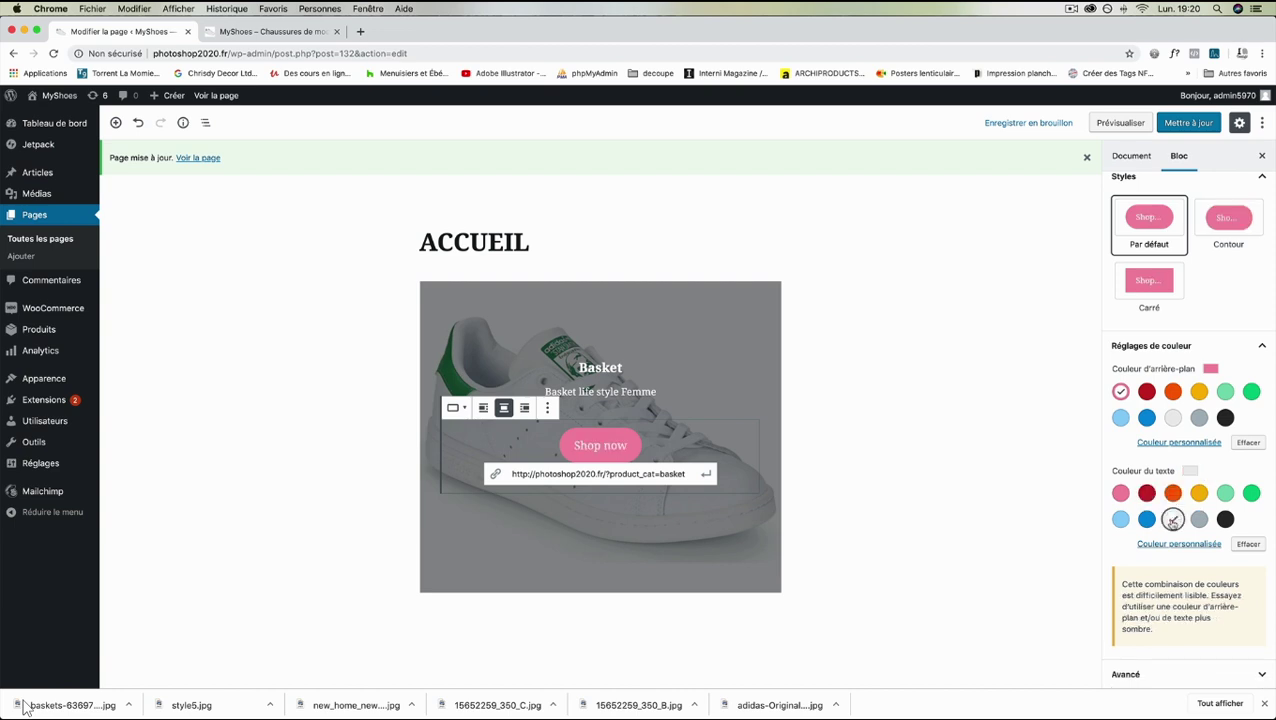
left_click(1132, 164)
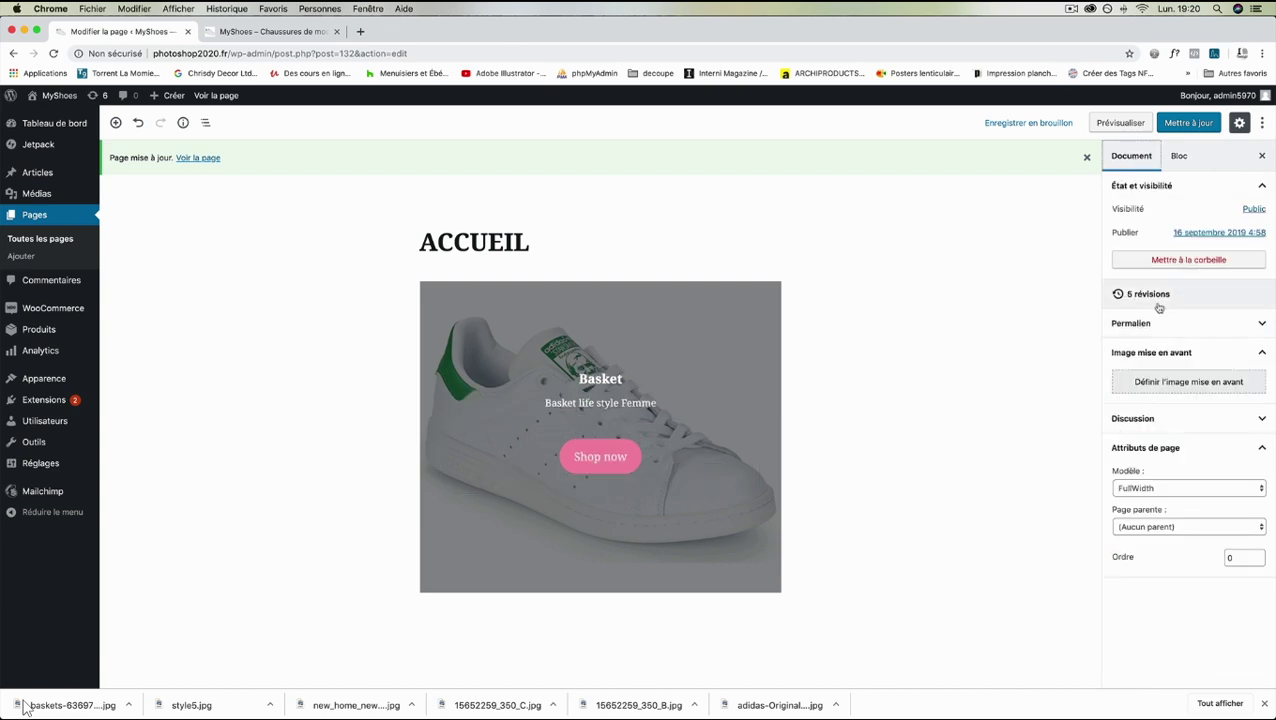
left_click(1179, 156)
left_click(678, 380)
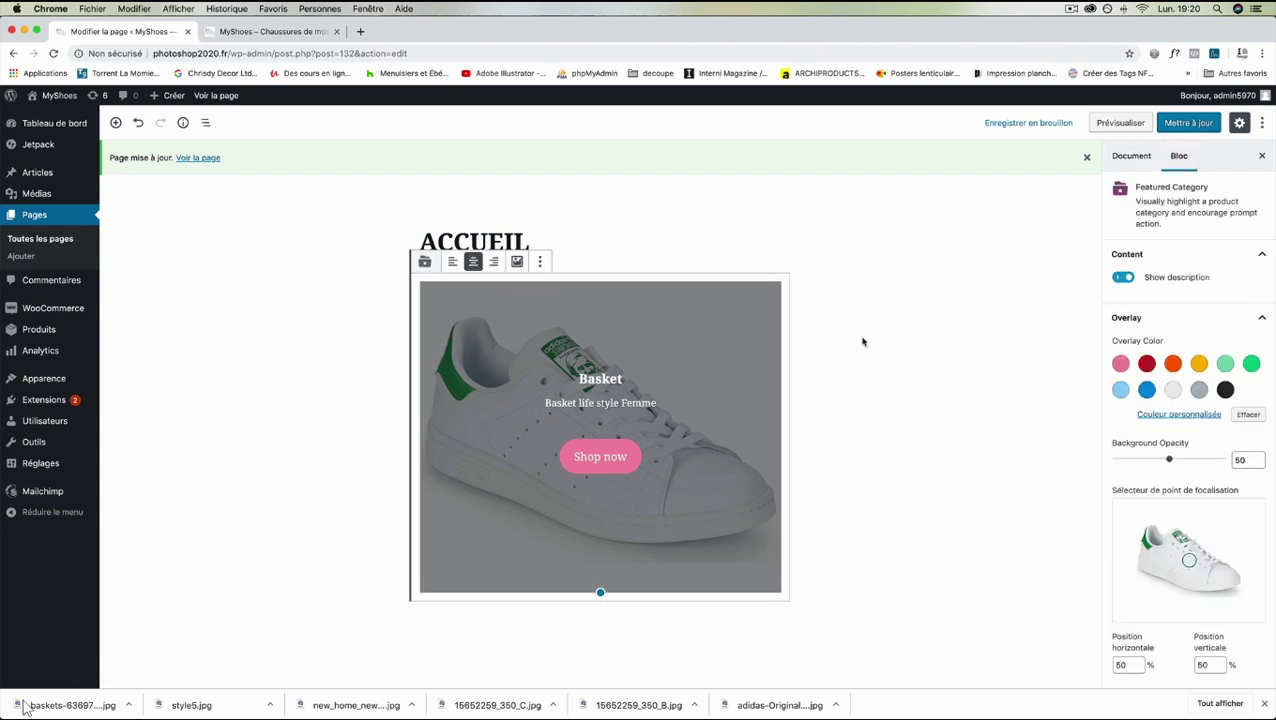
left_click(620, 462)
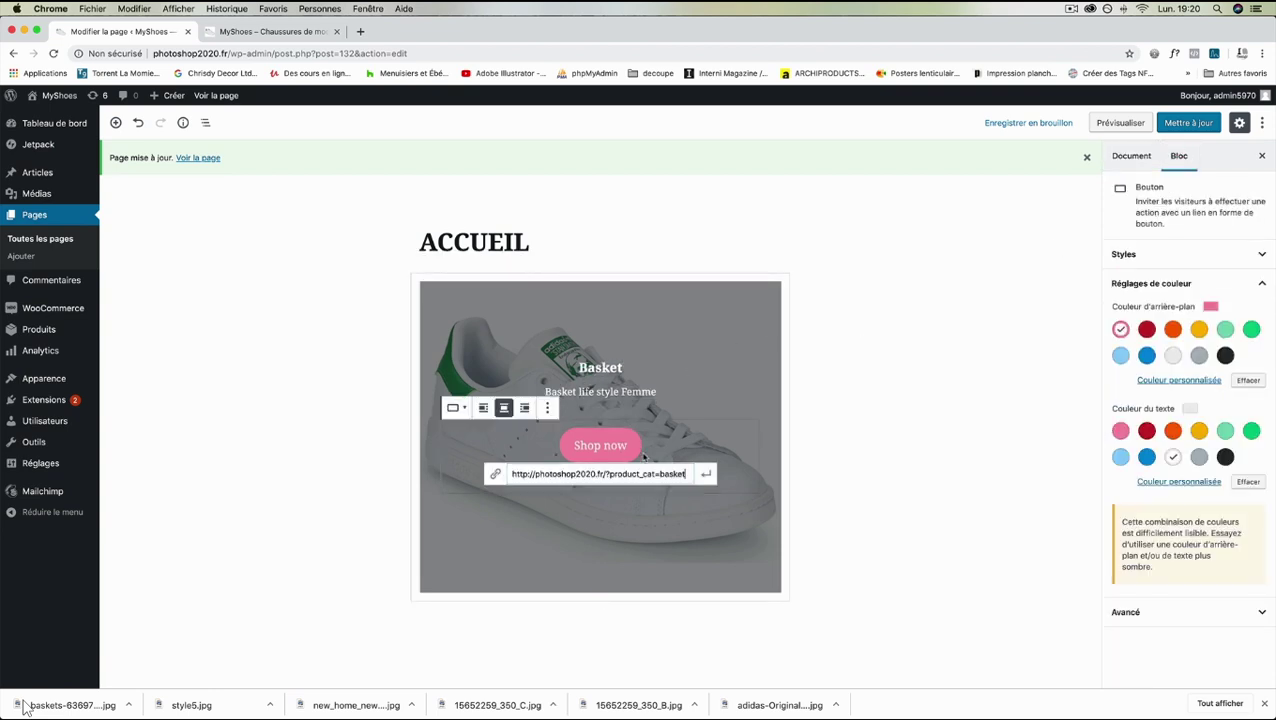
- Set the overlay colour of the Basket Featured Category block to very dark grey
left_click(686, 353)
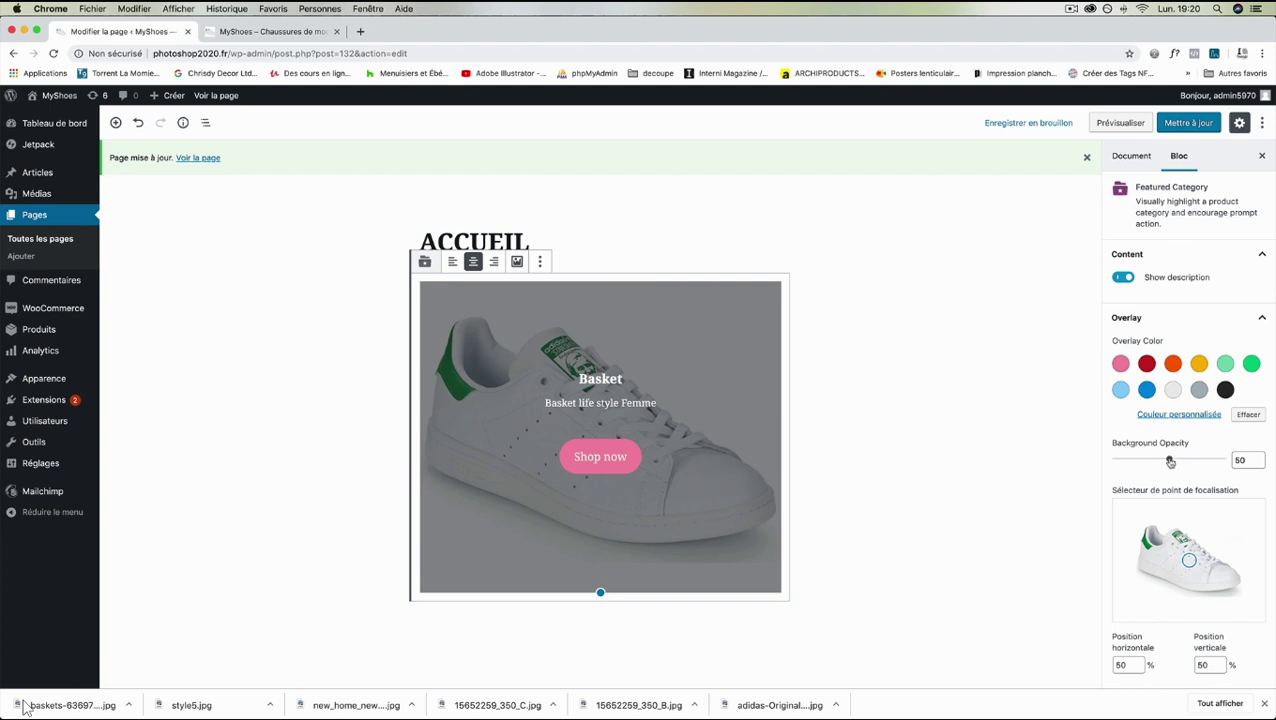
mouse_move(1170, 462)
left_mouse_down()
mouse_move(1182, 461)
mouse_move(1170, 461)
left_mouse_up()
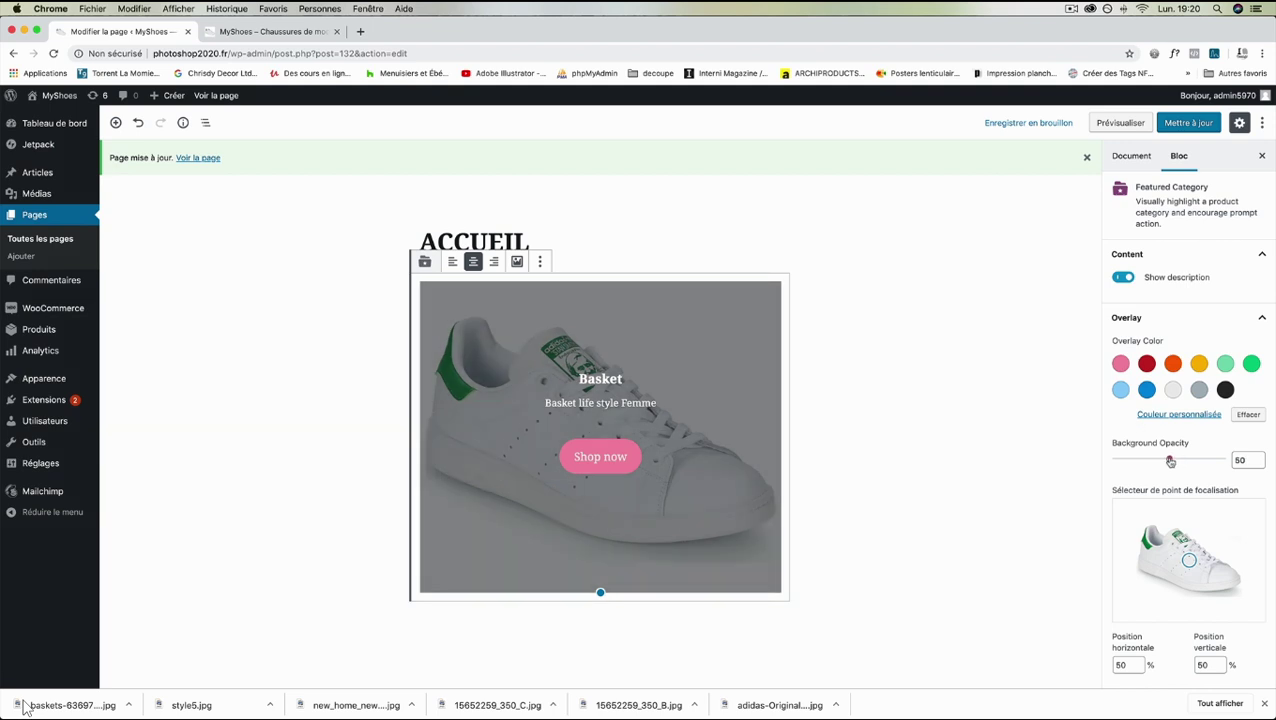
left_click(1121, 365)
left_click(1120, 389)
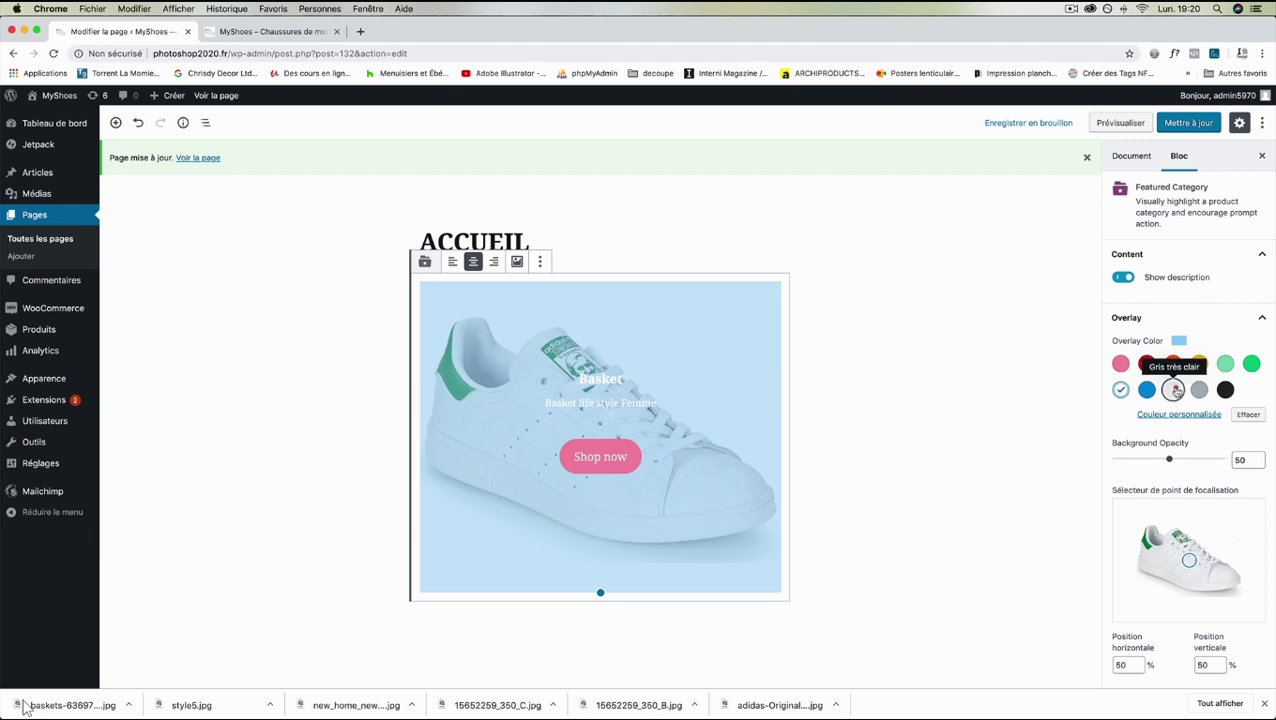
left_click(1173, 390)
left_click(1199, 389)
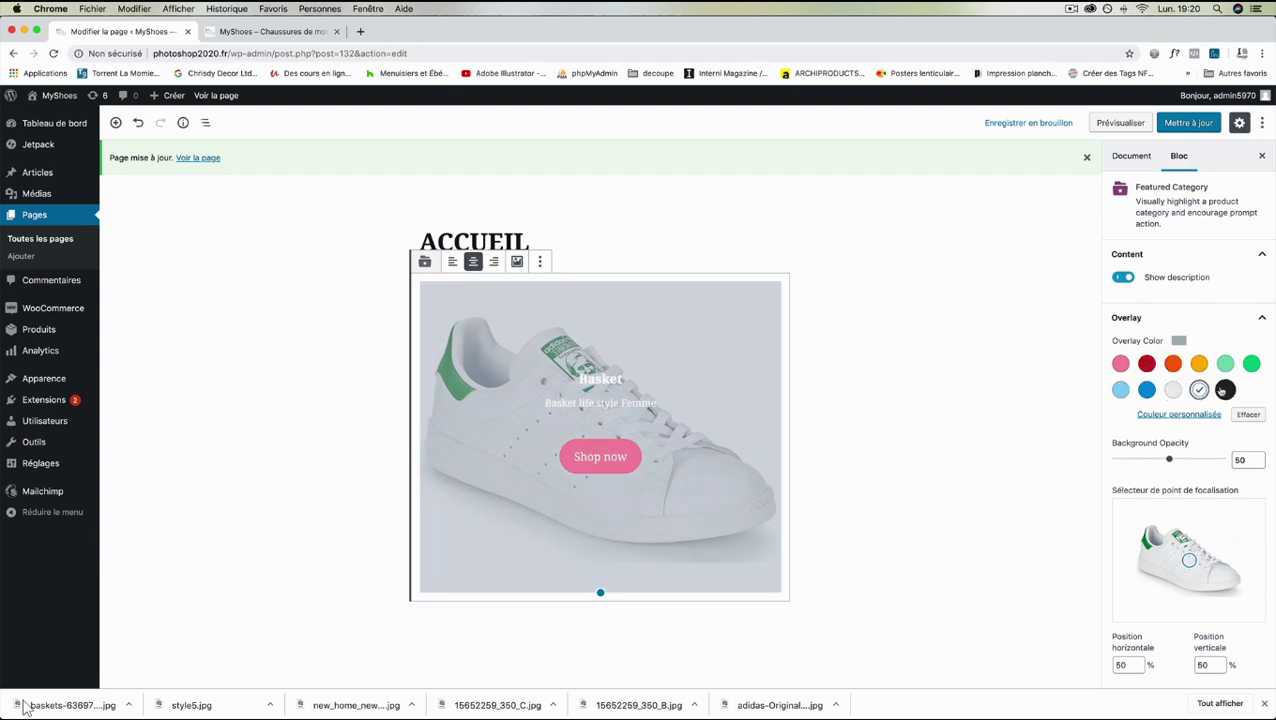
left_click(1221, 390)
- Move the Basket image's focal point to 51 % horizontally and 48 % vertically
scroll(1165, 488, "down", 2)
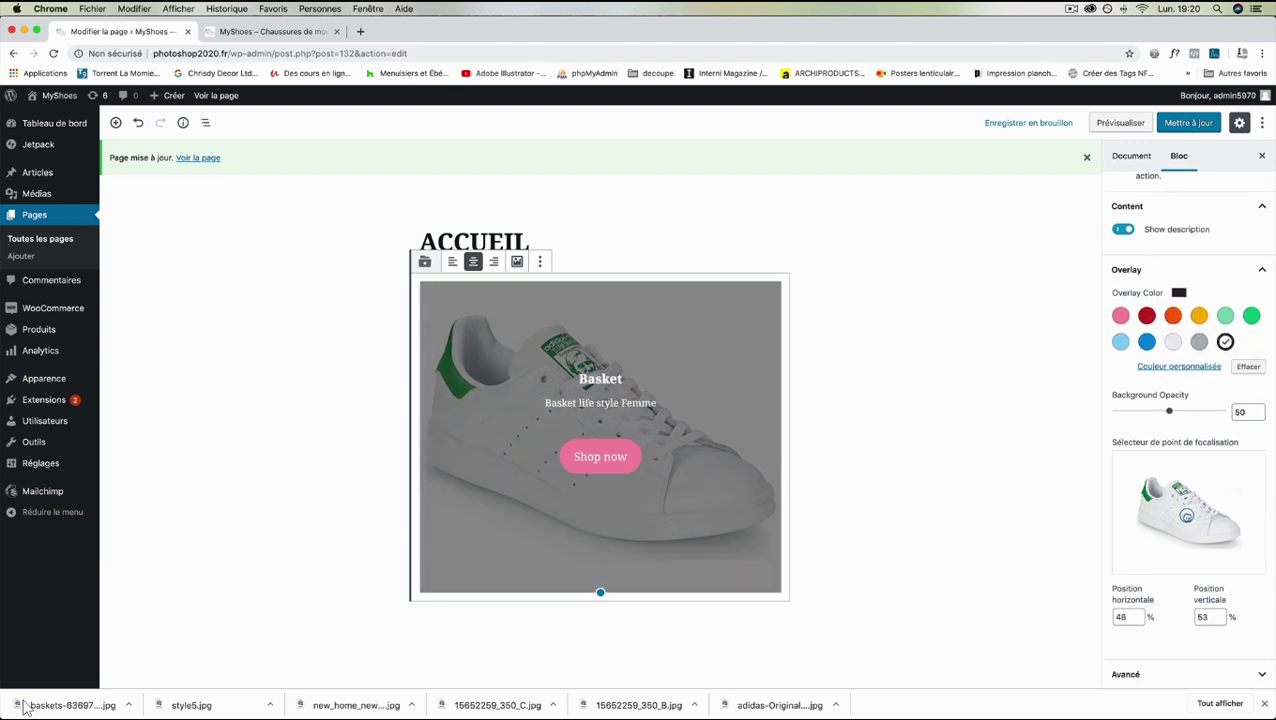
mouse_move(1187, 515)
left_mouse_down()
mouse_move(1160, 496)
mouse_move(1176, 525)
mouse_move(1191, 489)
mouse_move(1190, 510)
left_mouse_up()
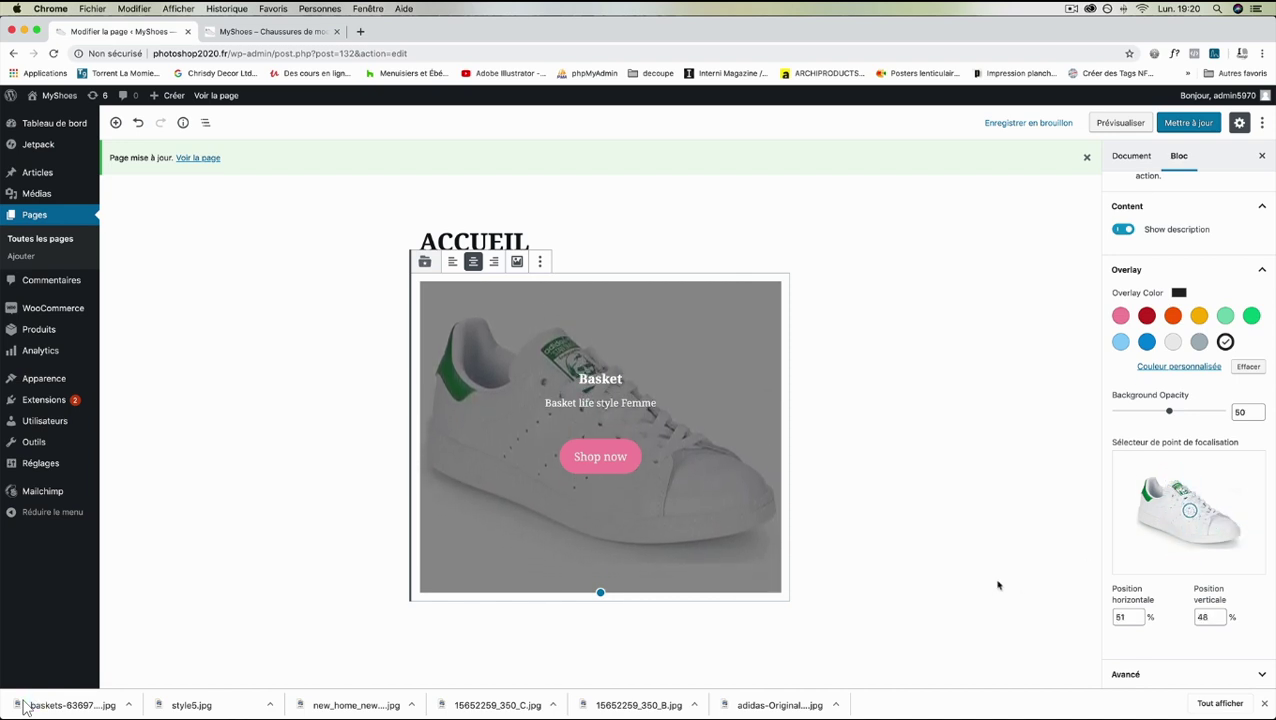
scroll(1184, 458, "up", 2)
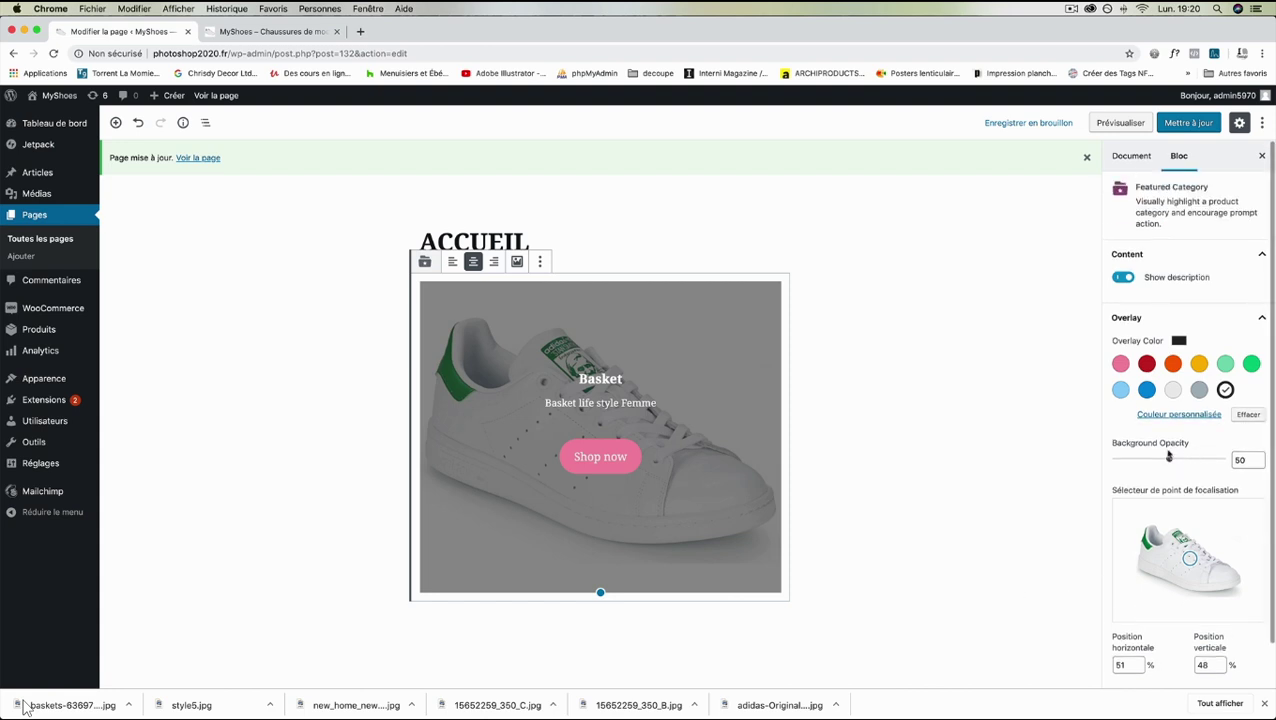
- Hide the category description in the Featured Category block and update the page
left_click(1123, 278)
left_click(1123, 278)
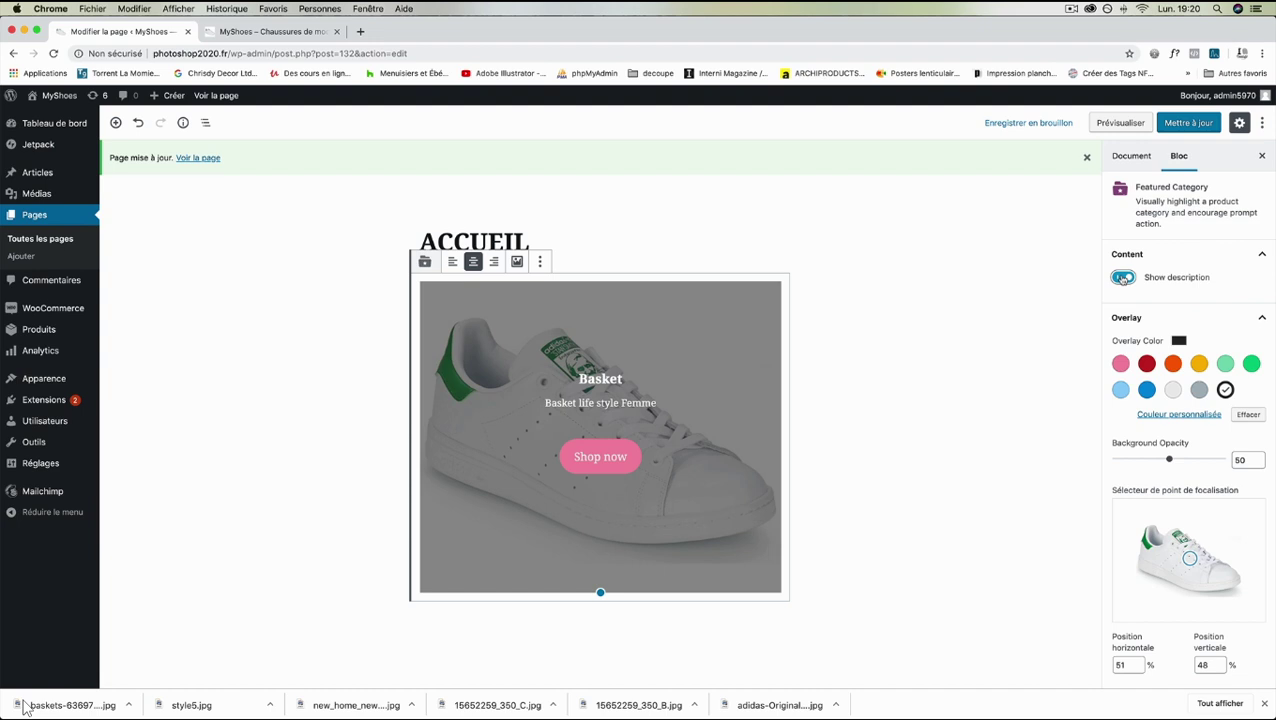
left_click(1123, 278)
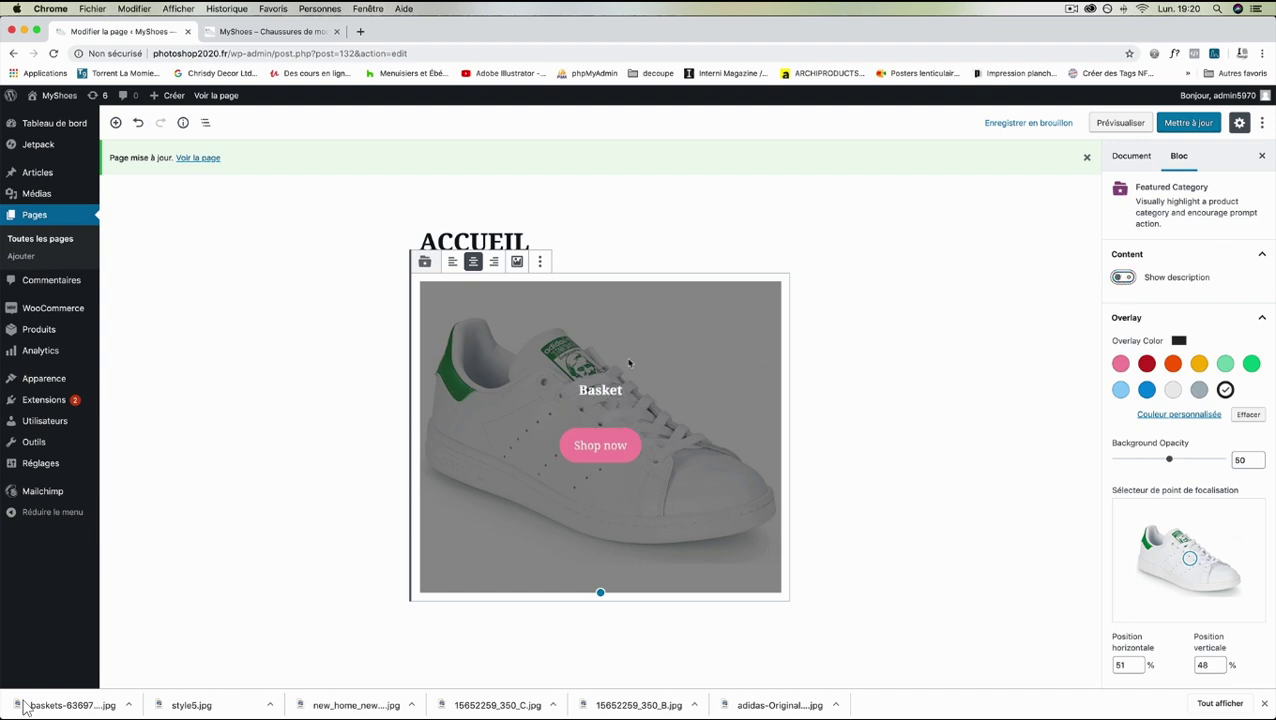
left_click(627, 392)
left_click(1187, 123)
- Check the featured Basket block on the live homepage and follow its Shop now link
left_click(273, 31)
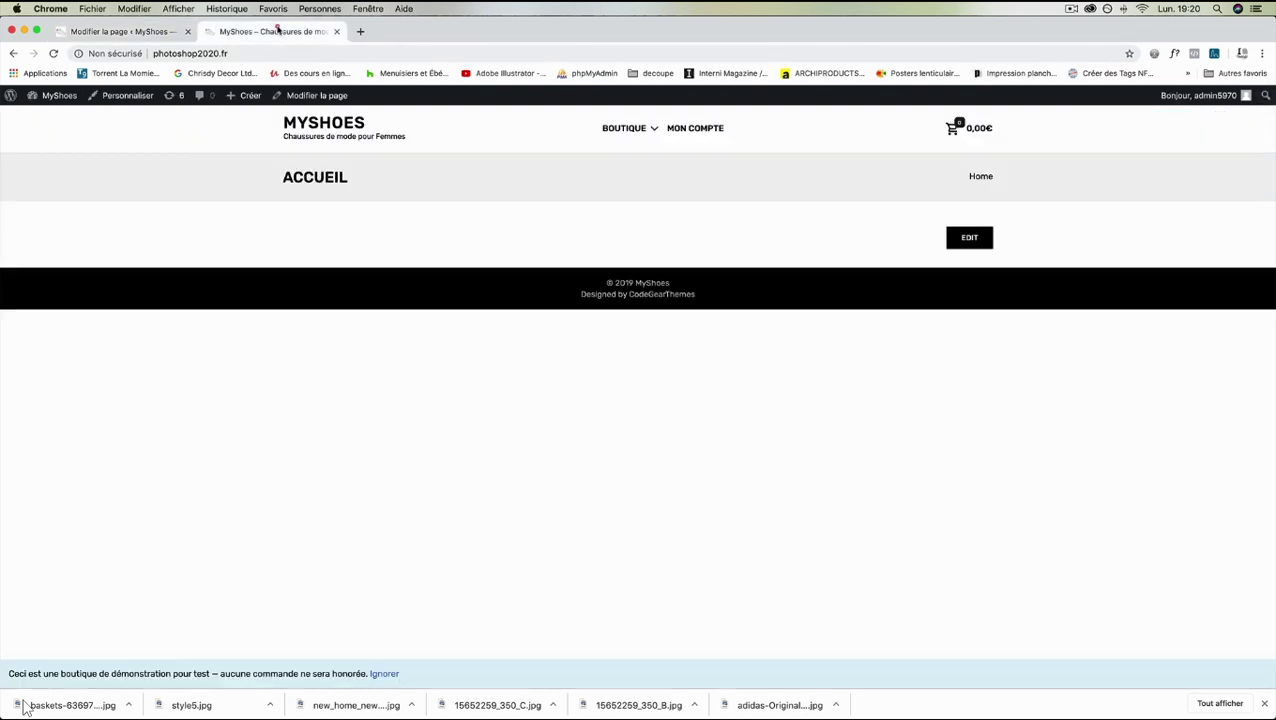
left_click(310, 121)
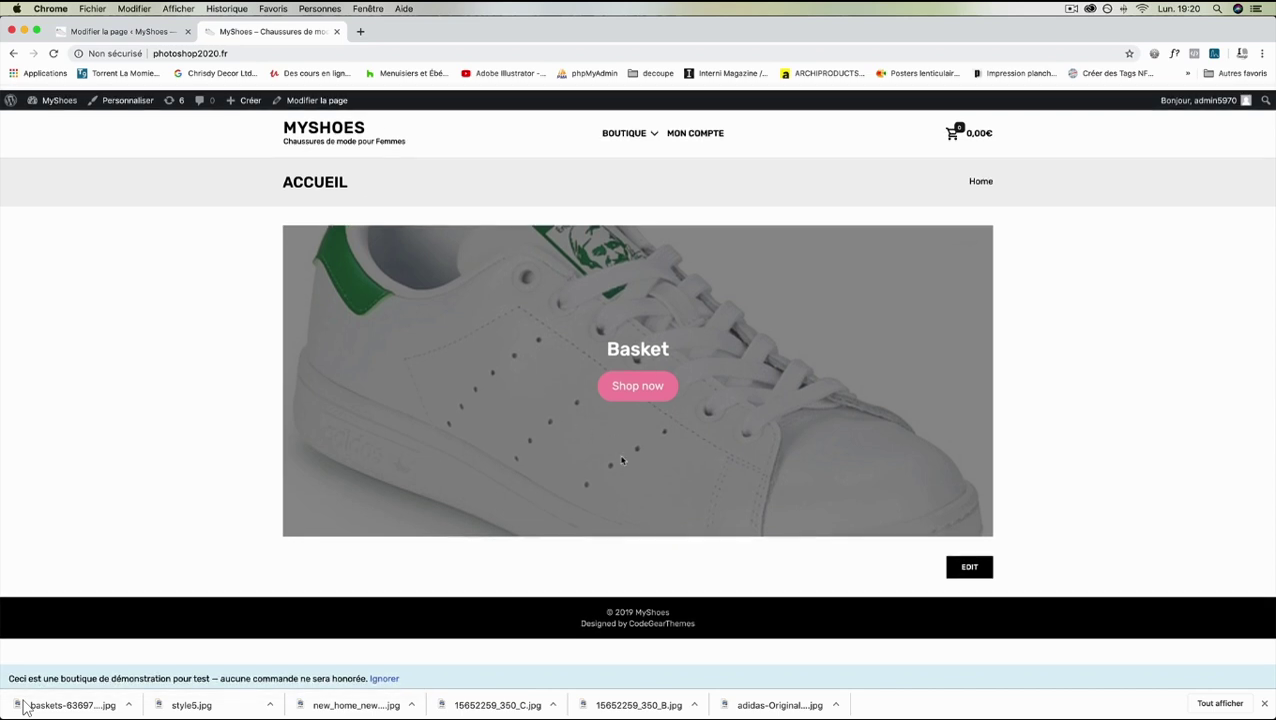
scroll(615, 445, "down", 1)
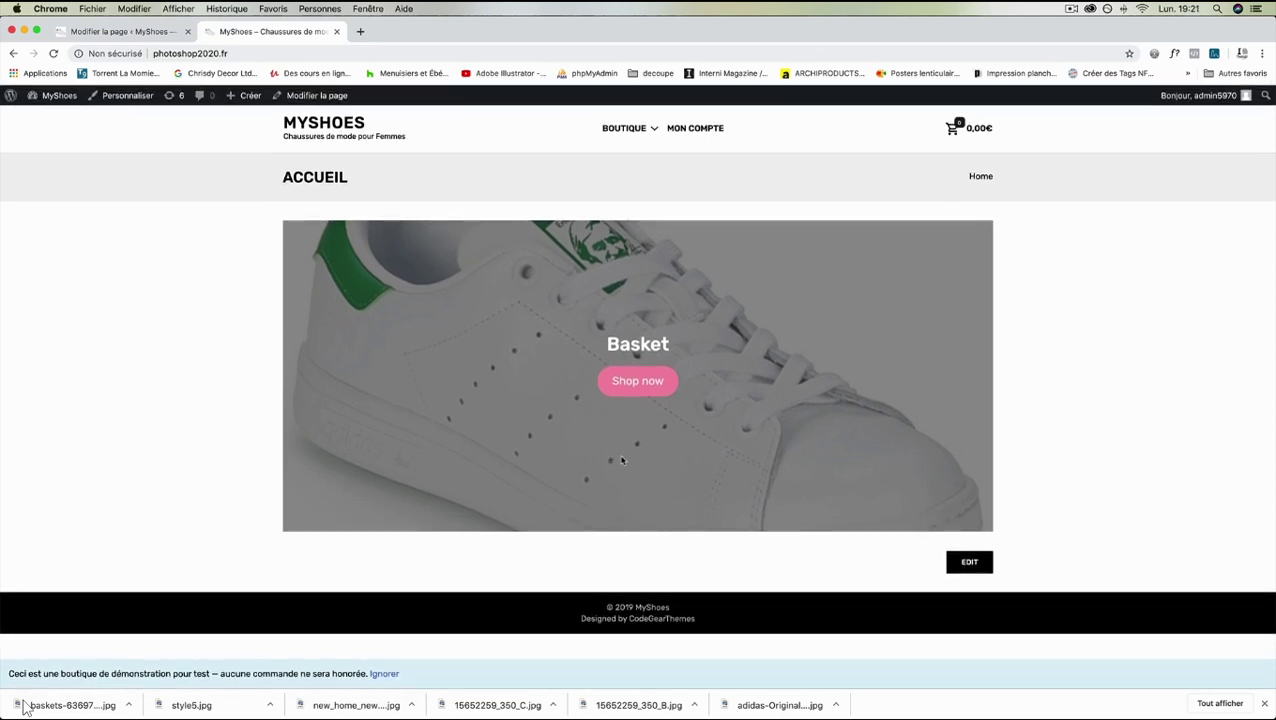
left_click(648, 383)
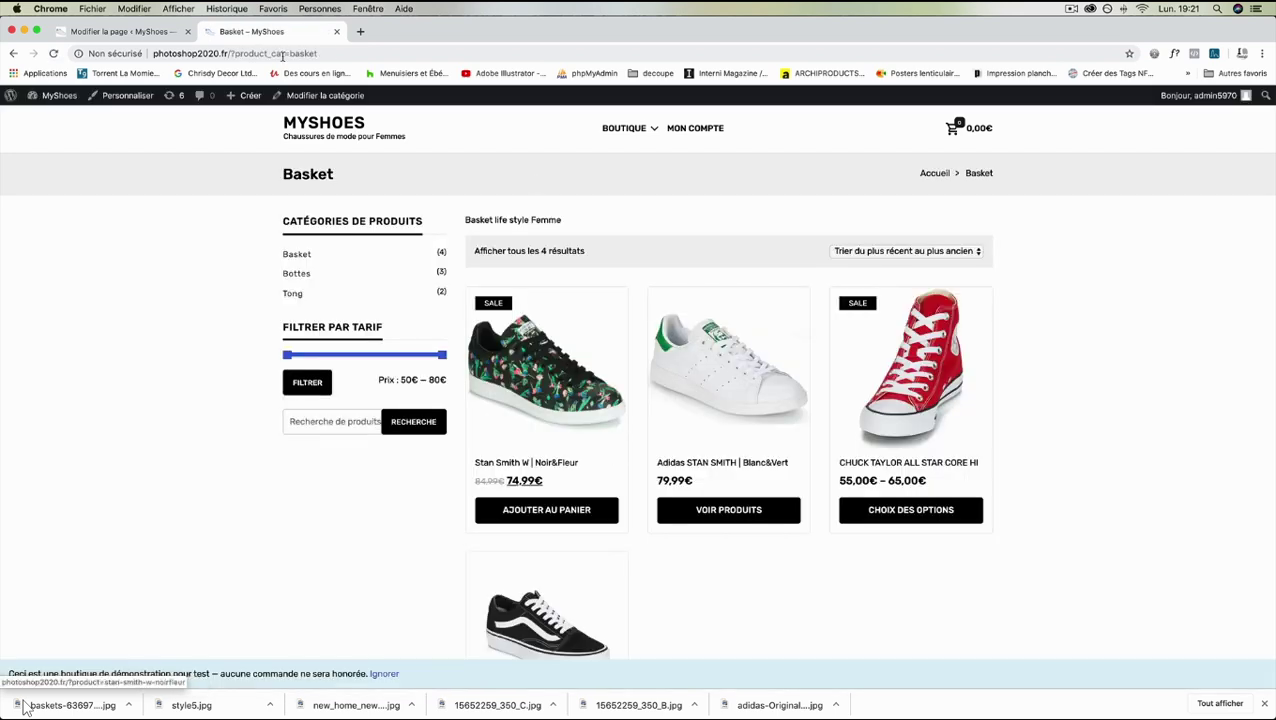
- Back in the page editor, replace the Featured Category image with adidas-Originals-STAN-SMITH-W-15652259_350_A.jpg from the media library
left_click(120, 31)
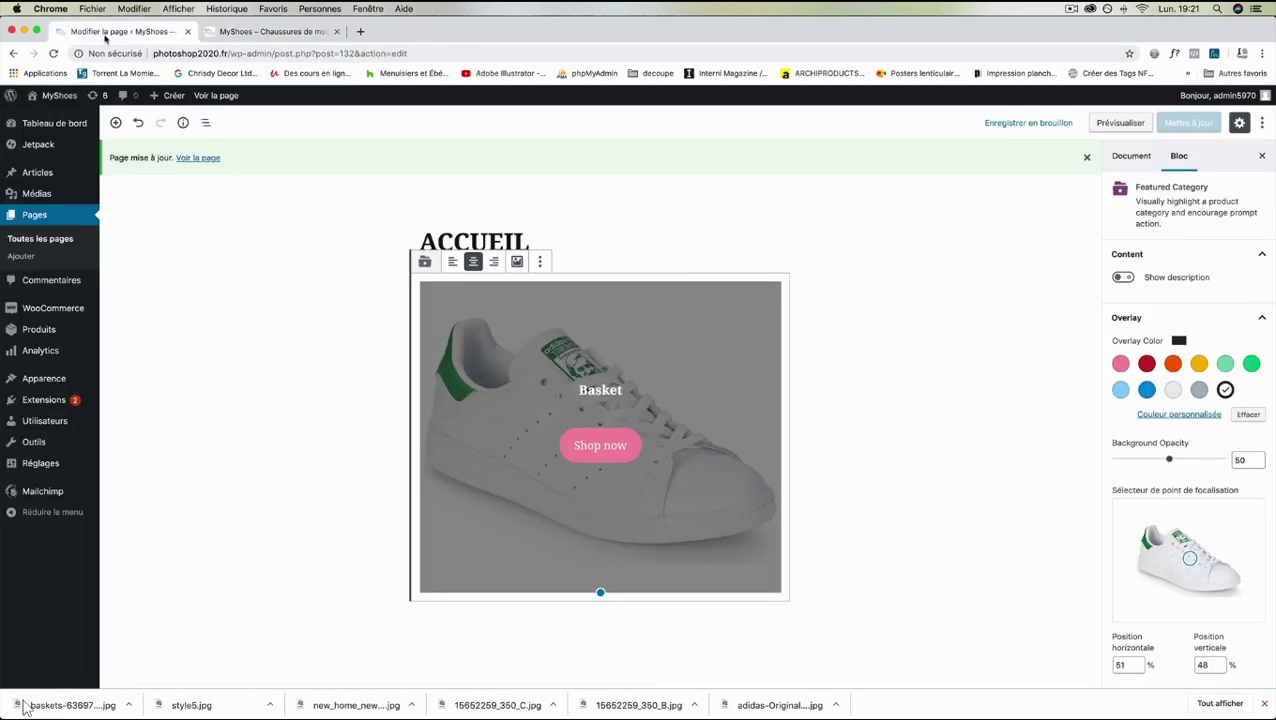
left_click(517, 262)
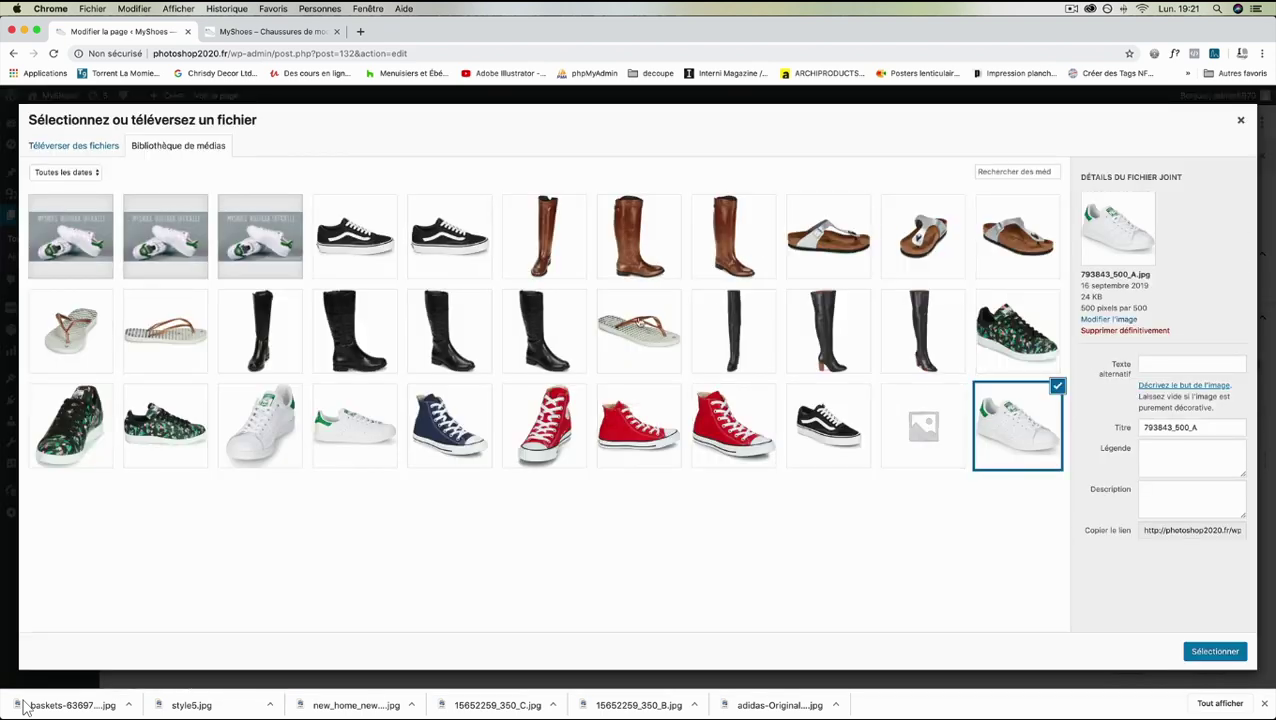
left_click(998, 349)
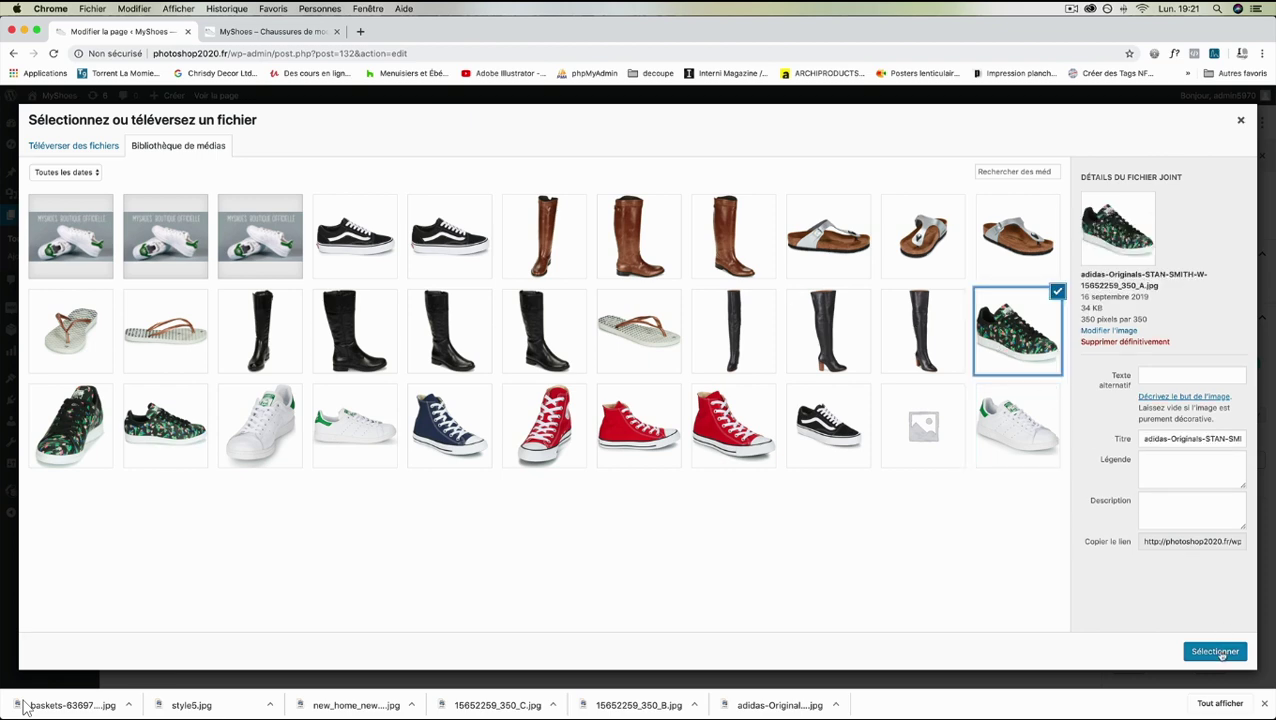
left_click(1238, 653)
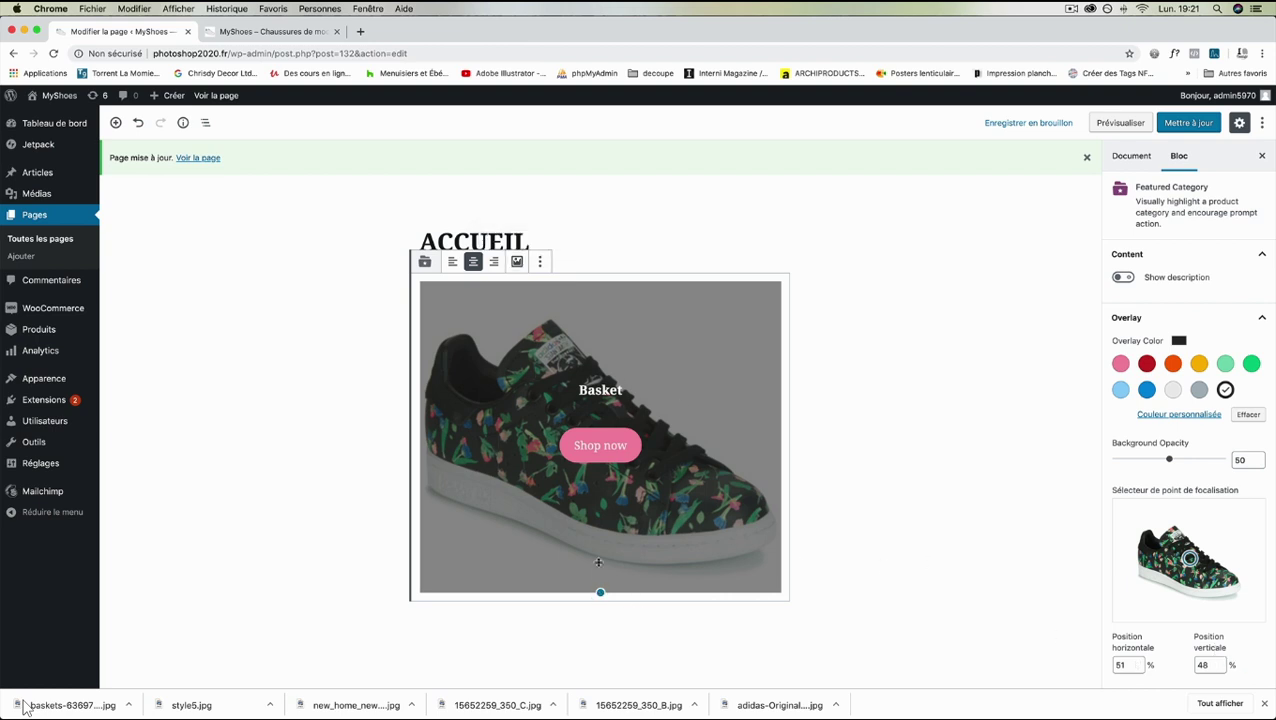
left_click_drag(596, 596, 630, 565)
- Insert an Image block below the Basket Featured Category block
left_click(391, 621)
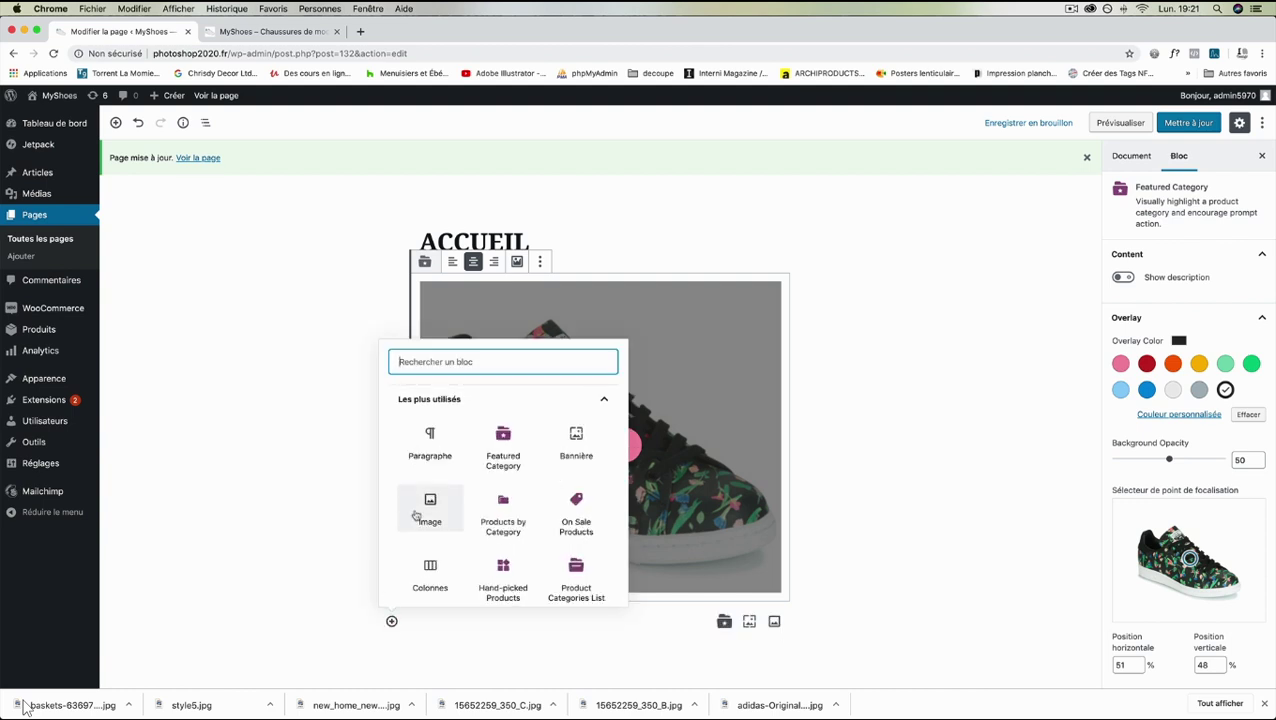
scroll(415, 513, "down", 5)
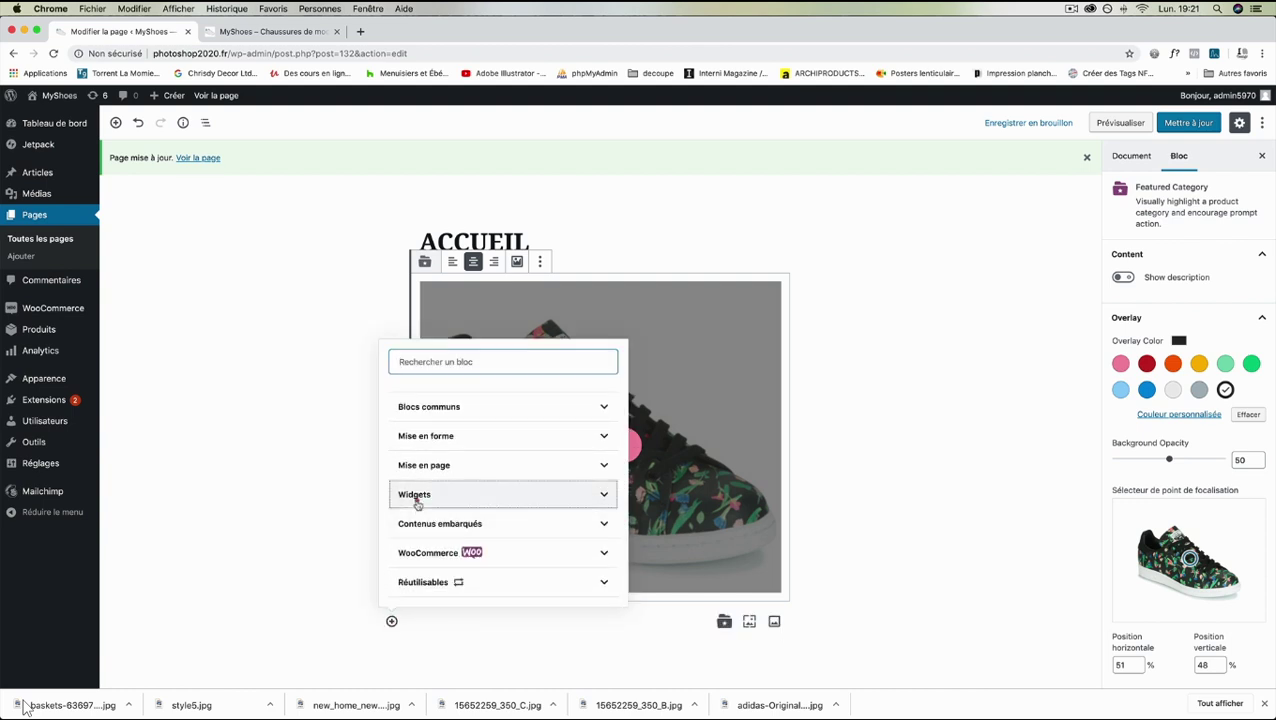
left_click(418, 500)
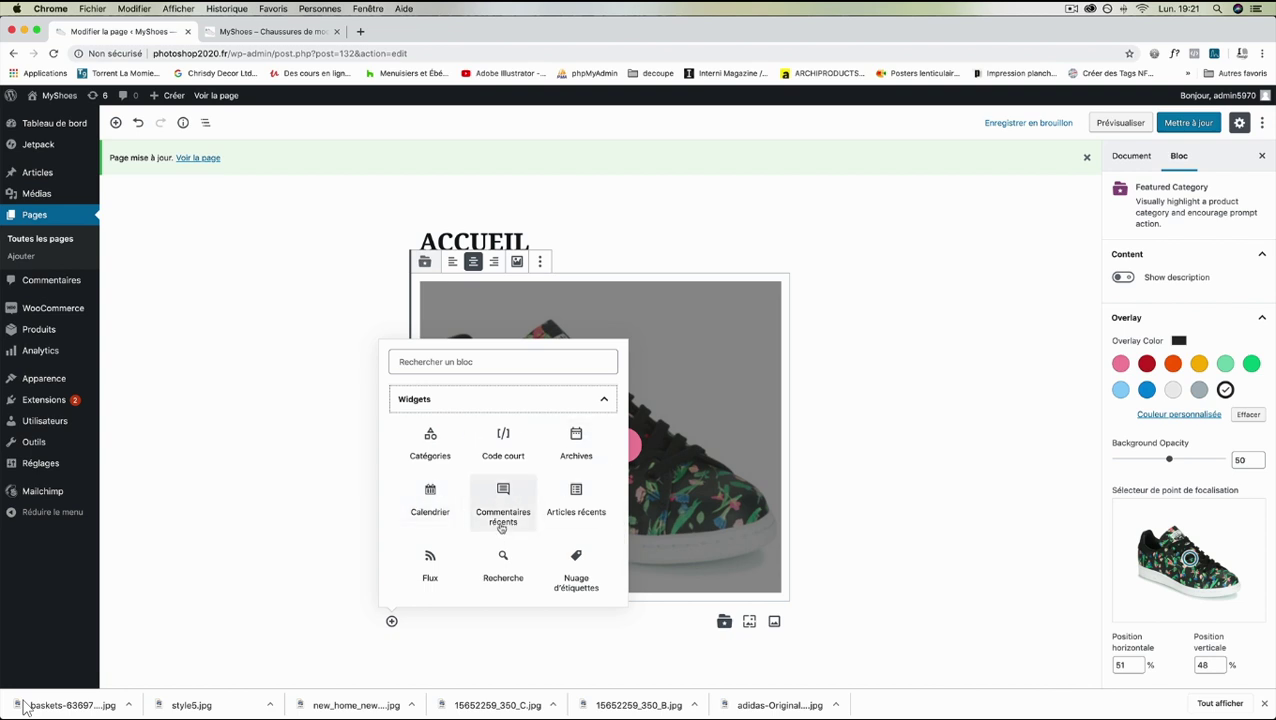
scroll(502, 520, "down", 3)
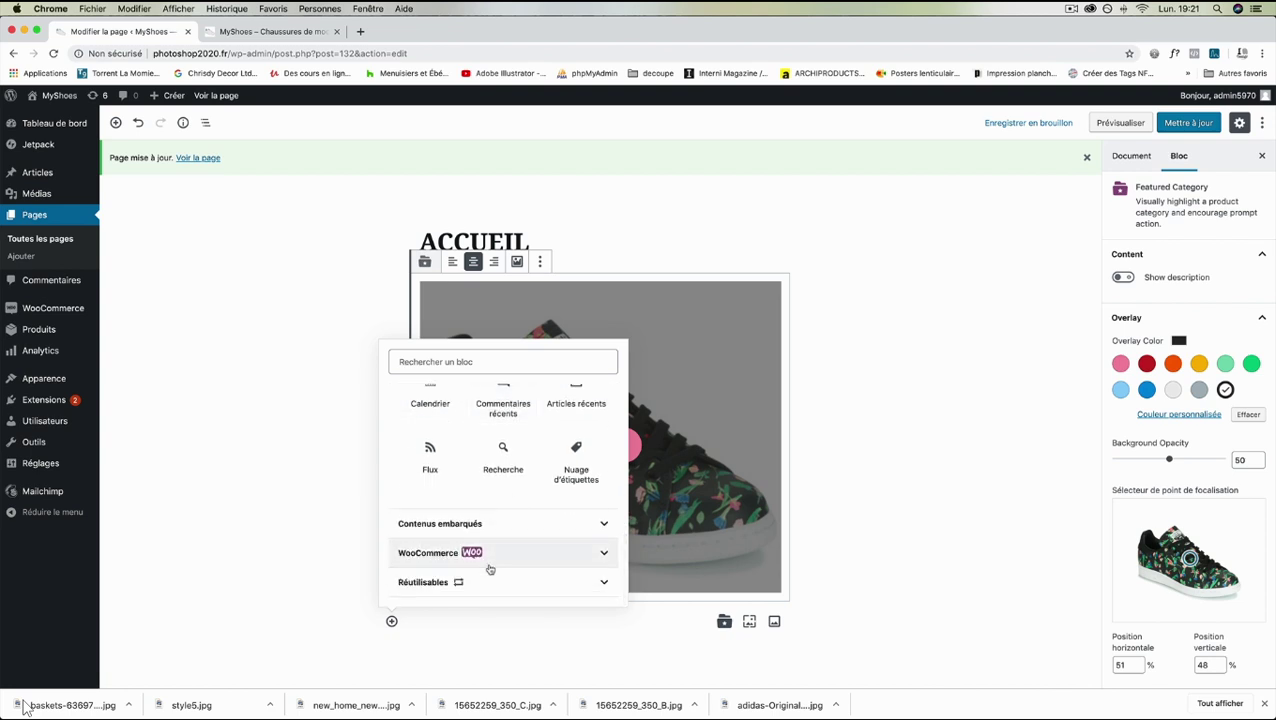
scroll(496, 565, "up", 8)
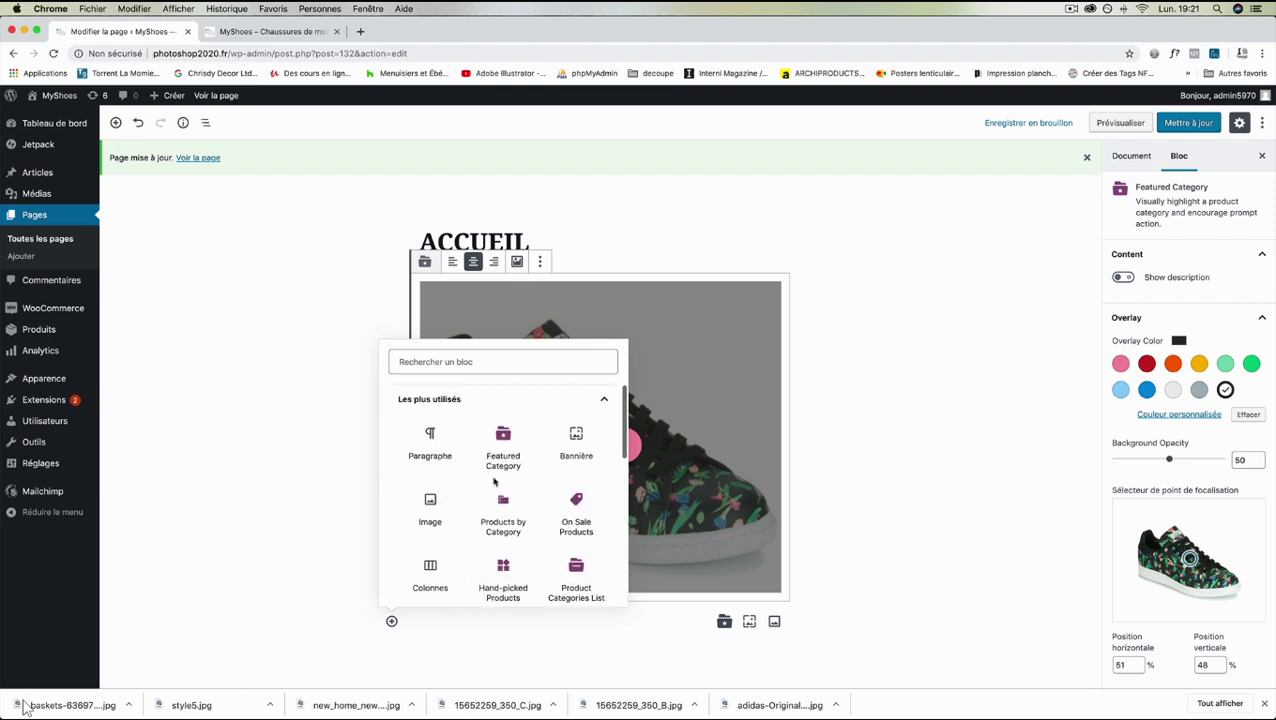
left_click(430, 475)
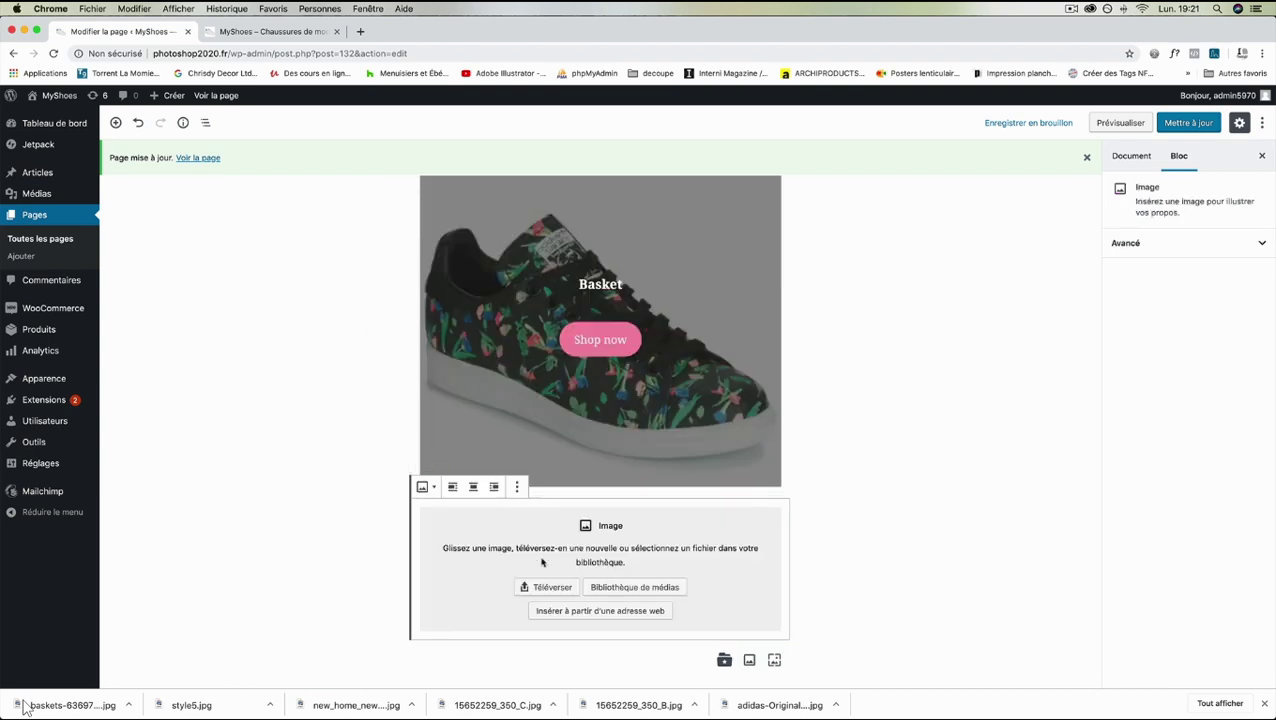
- Upload entete.jpg into the new Image block and update the page
left_click(563, 589)
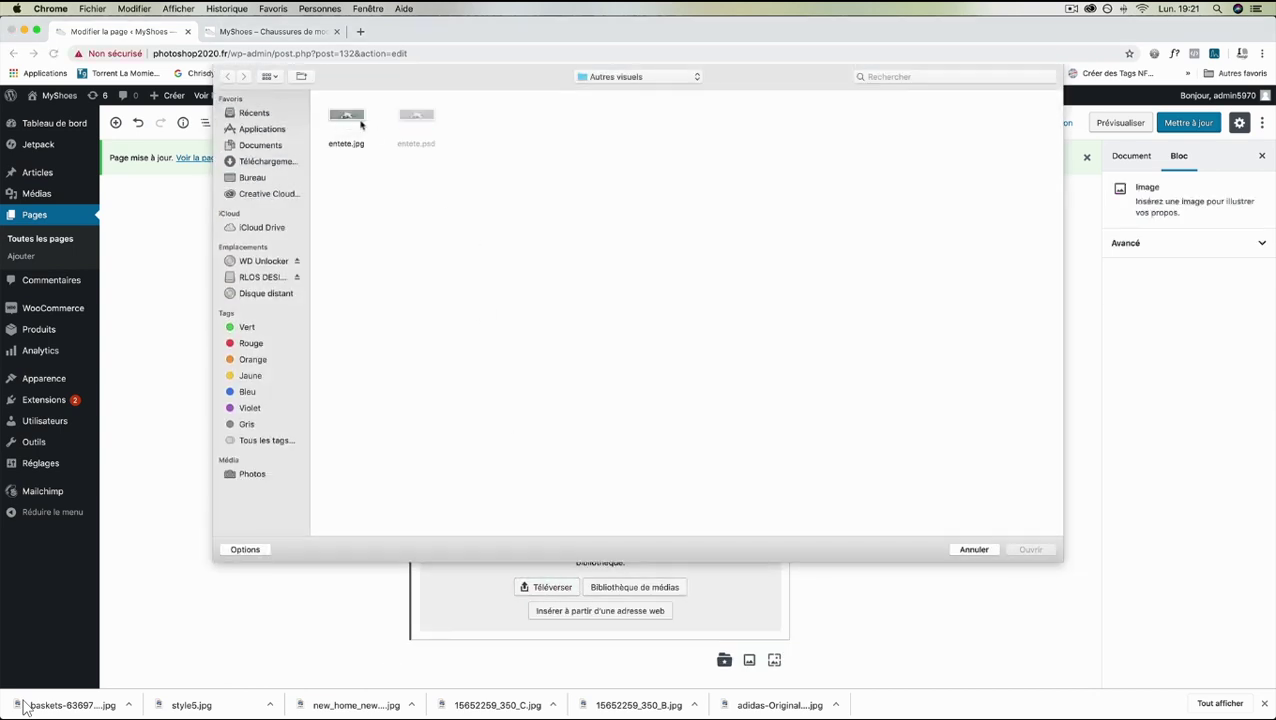
left_click(352, 118)
left_click(1040, 551)
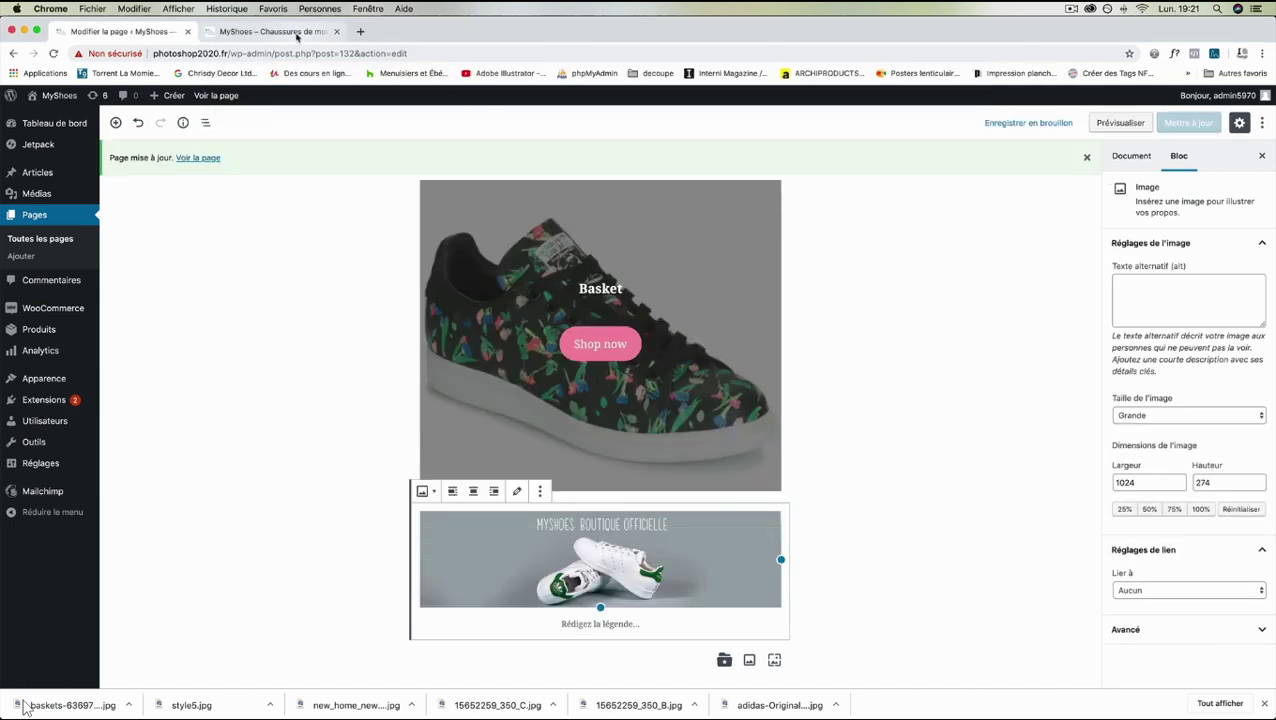
- Check the new Basket picture and the entete image on the reloaded live homepage, and return to the editor
left_click(296, 34)
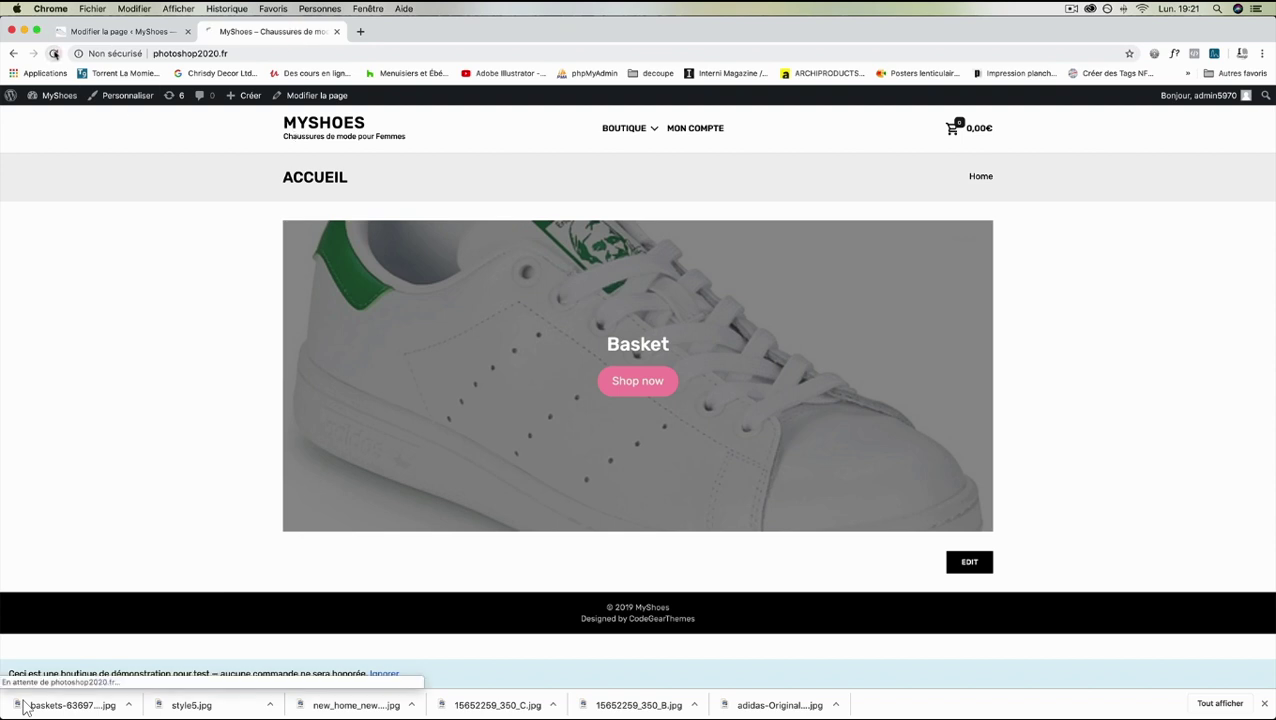
scroll(465, 354, "down", 3)
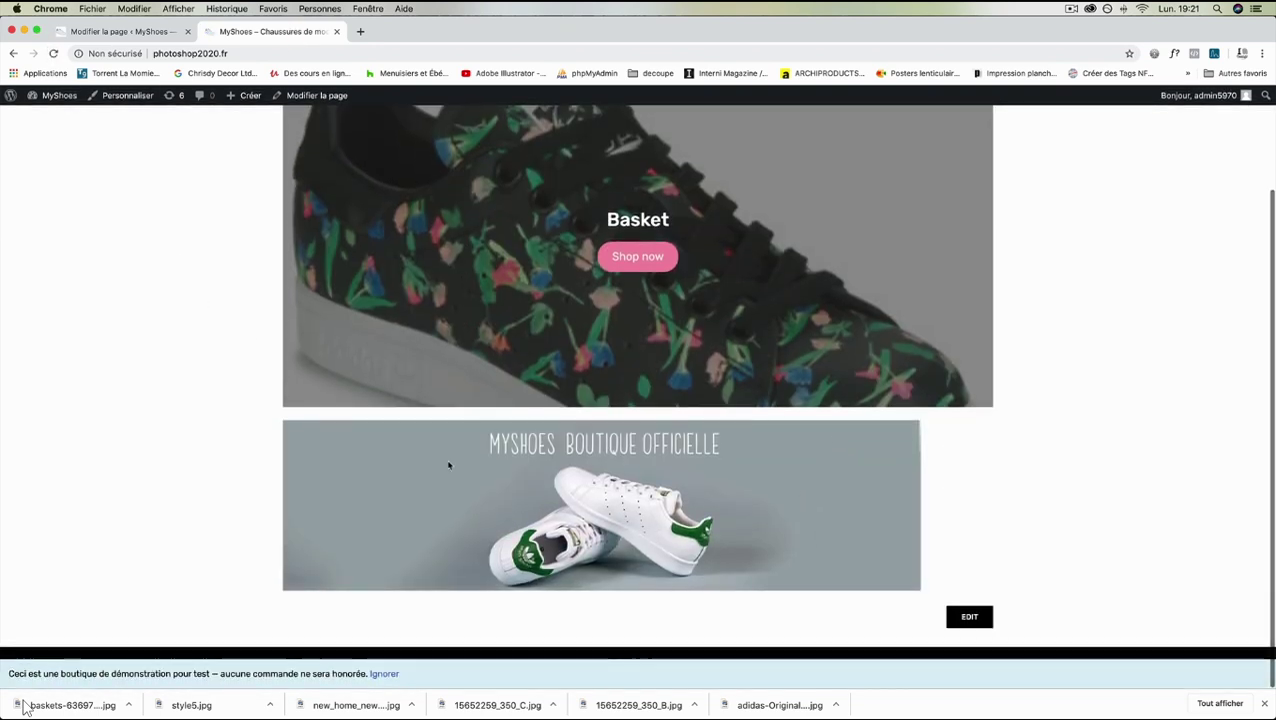
left_click(120, 31)
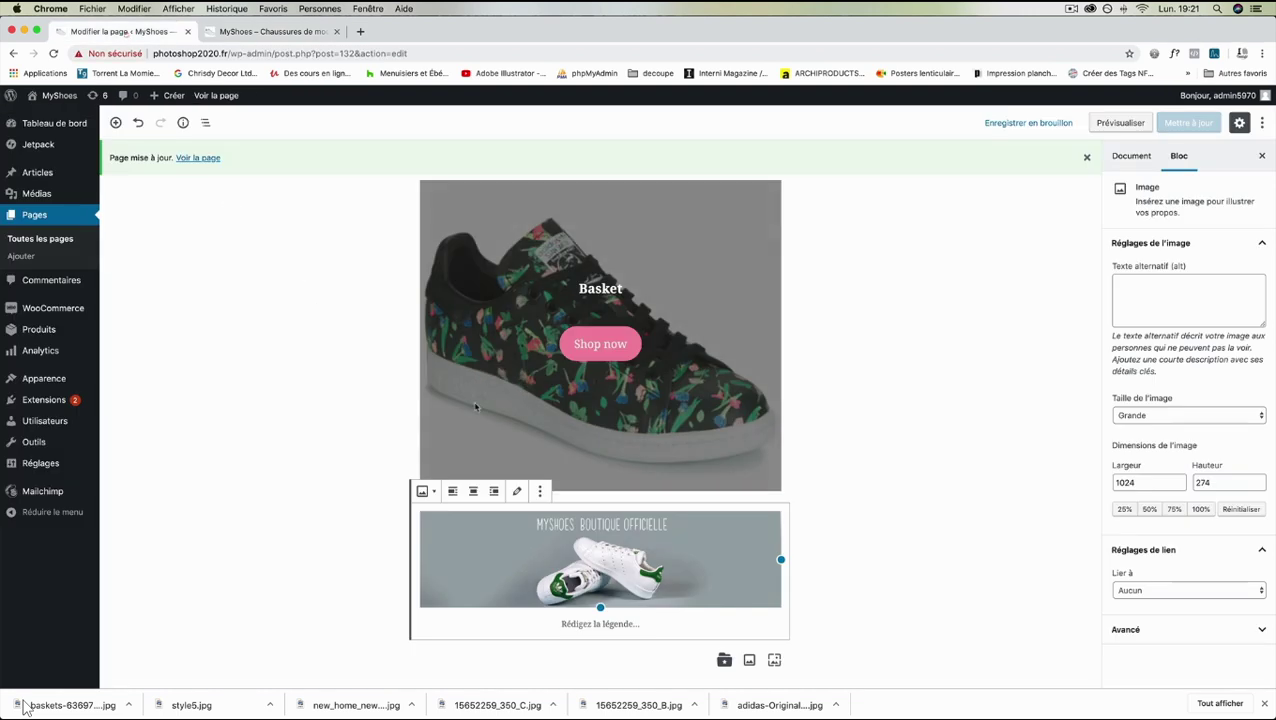